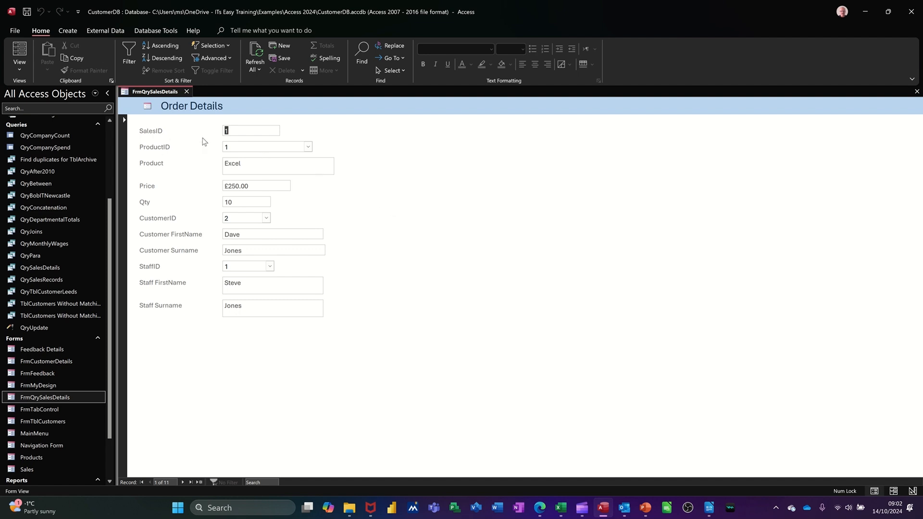
Step: In Design View, draw a text box about 9.1 cm wide and 1.8 cm high in the empty area beside the Product field
click(19, 69)
click(35, 129)
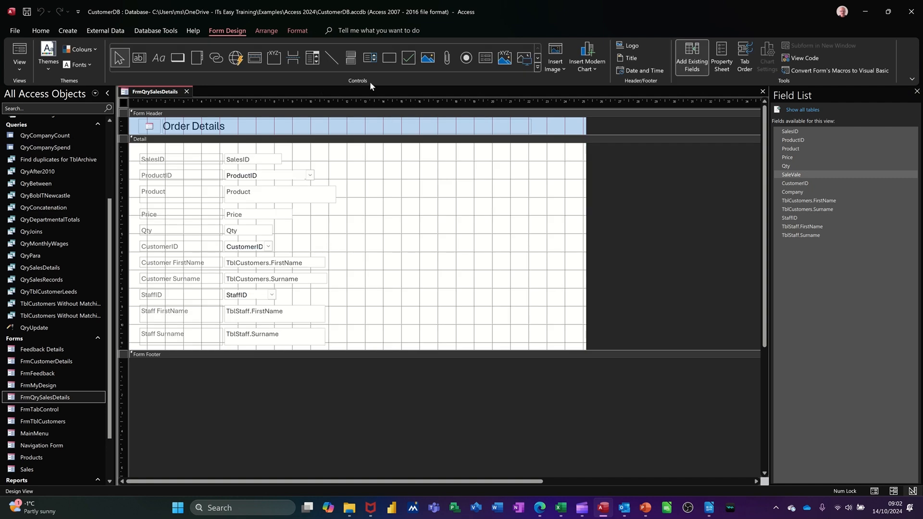
click(139, 57)
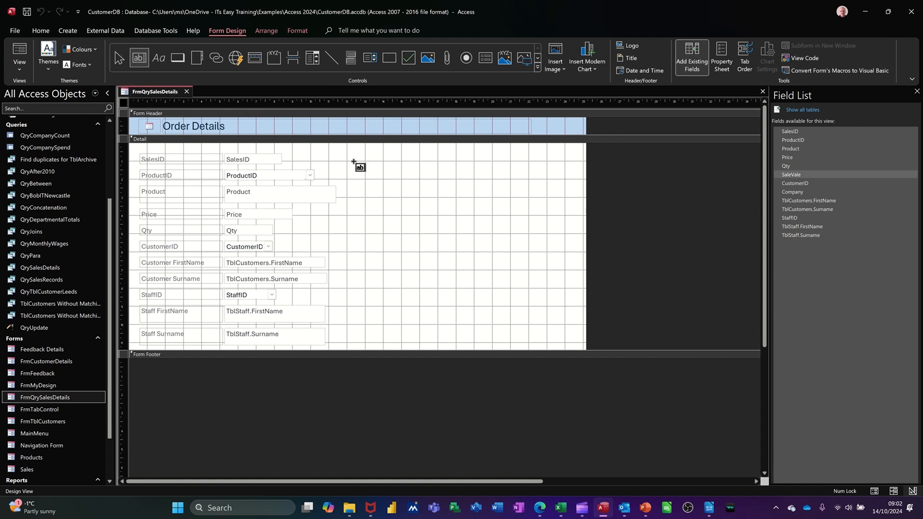
drag(386, 179, 551, 213)
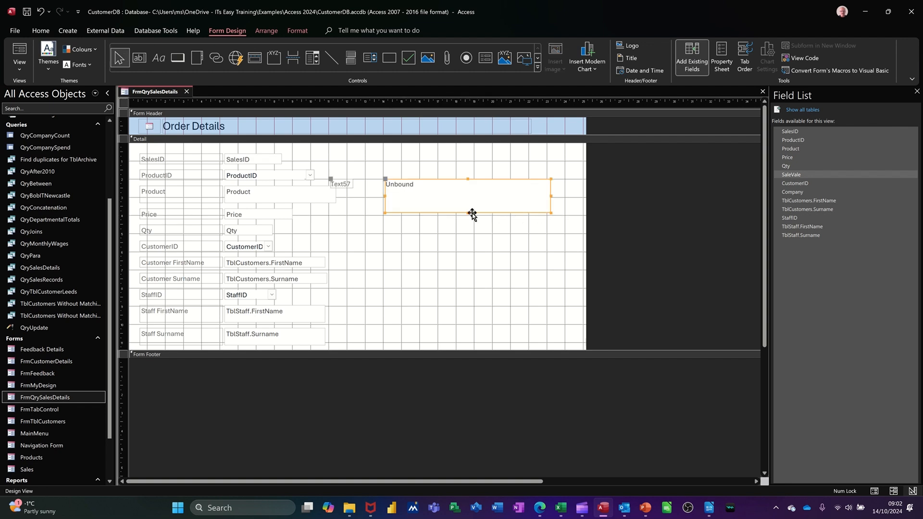
Step: Enter the expression =[price]*[qty] in the new text box and display the form in Form View
click(413, 188)
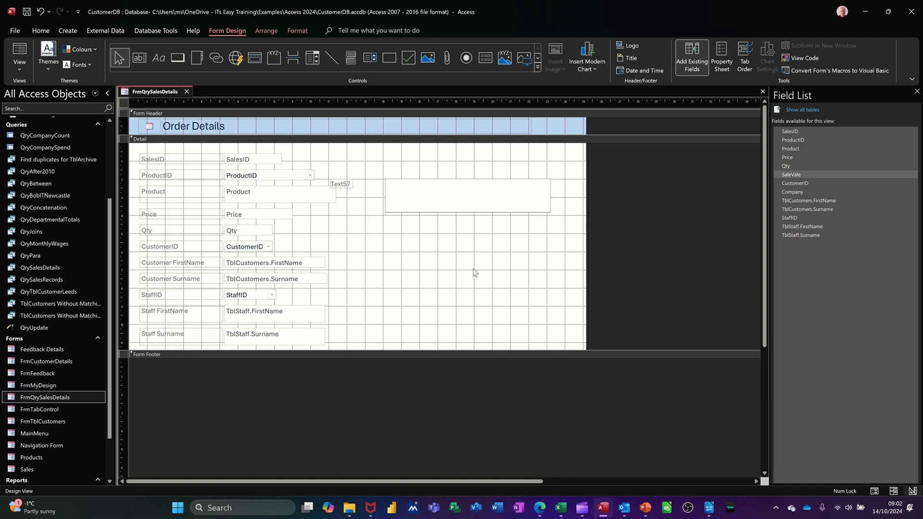
text(=[)
text(price]*[qty])
click(457, 240)
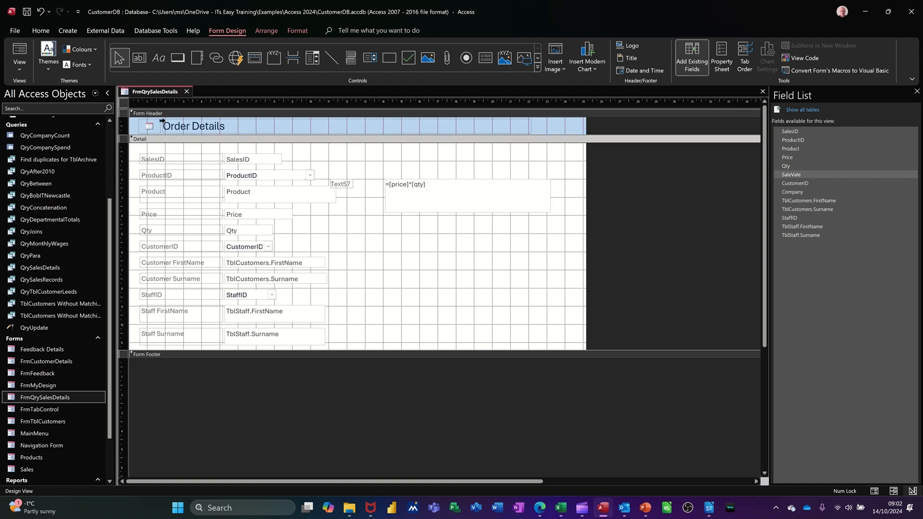
click(23, 51)
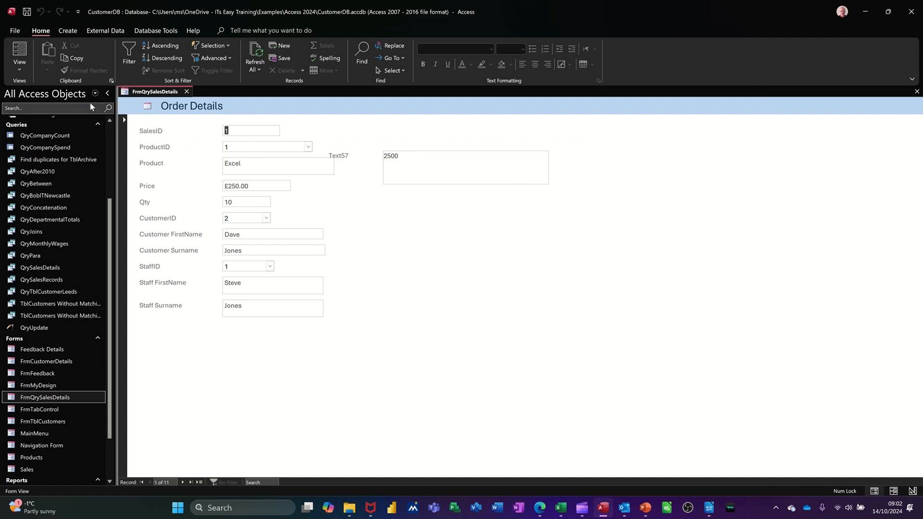
Step: Return to Design View and change the caption of the calculated text box's label to "Sales Total"
click(20, 72)
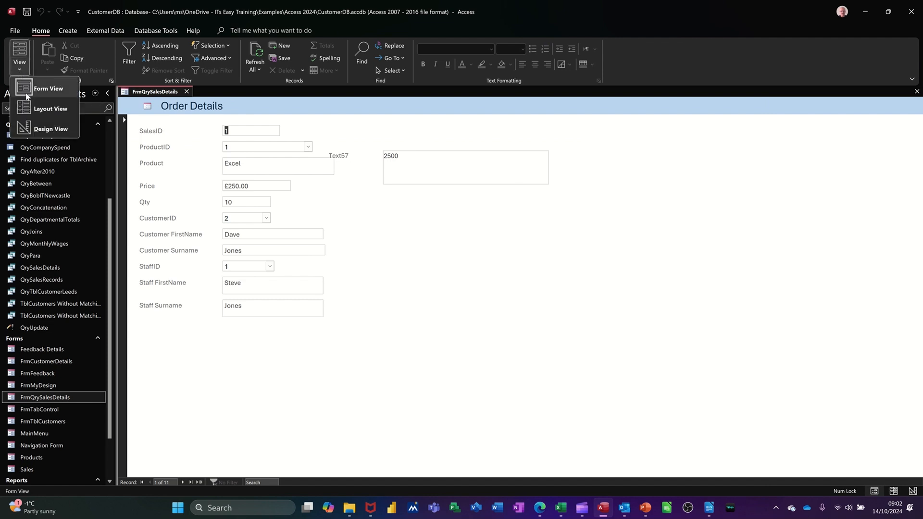
click(42, 128)
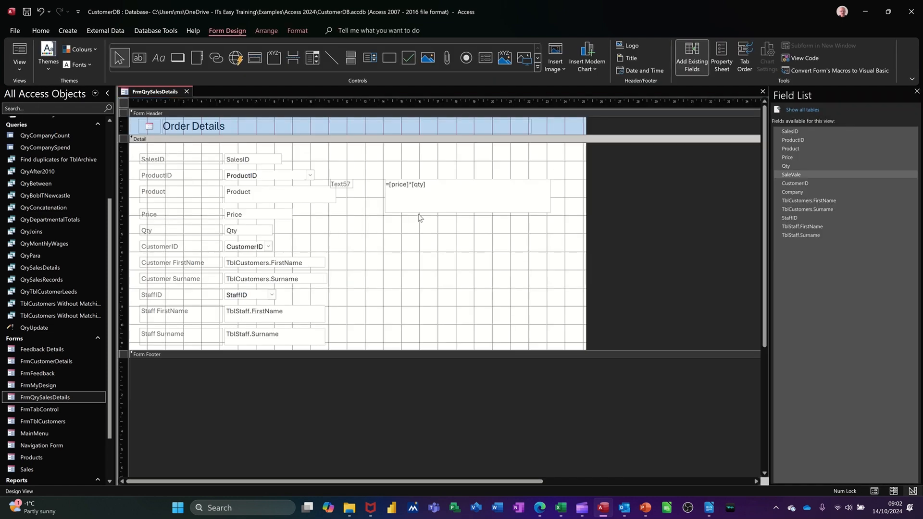
click(351, 186)
click(351, 186)
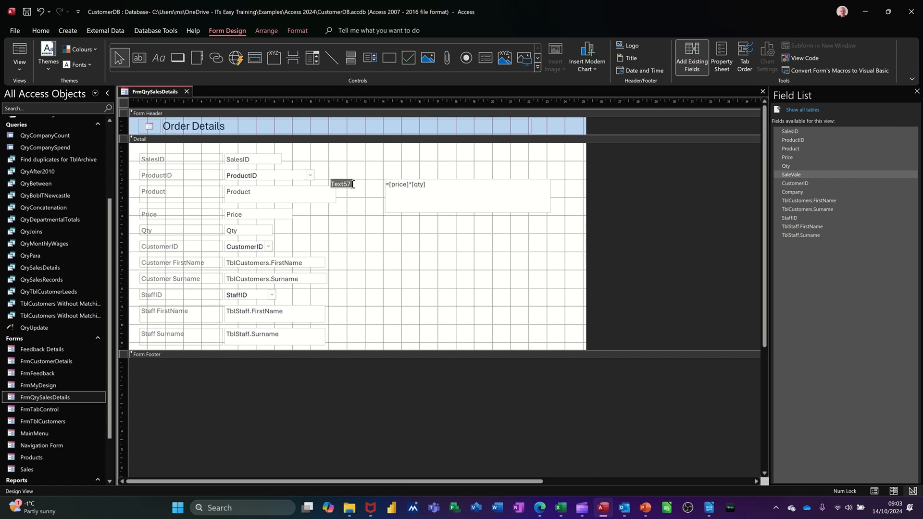
text(Salews Total)
click(363, 227)
click(417, 220)
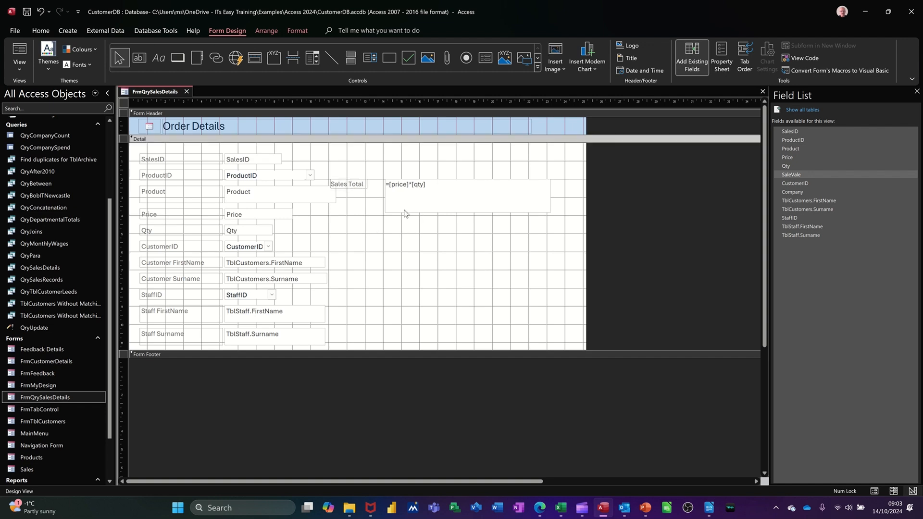
Step: Set the Format property of the Sales Total text box to Currency
click(448, 212)
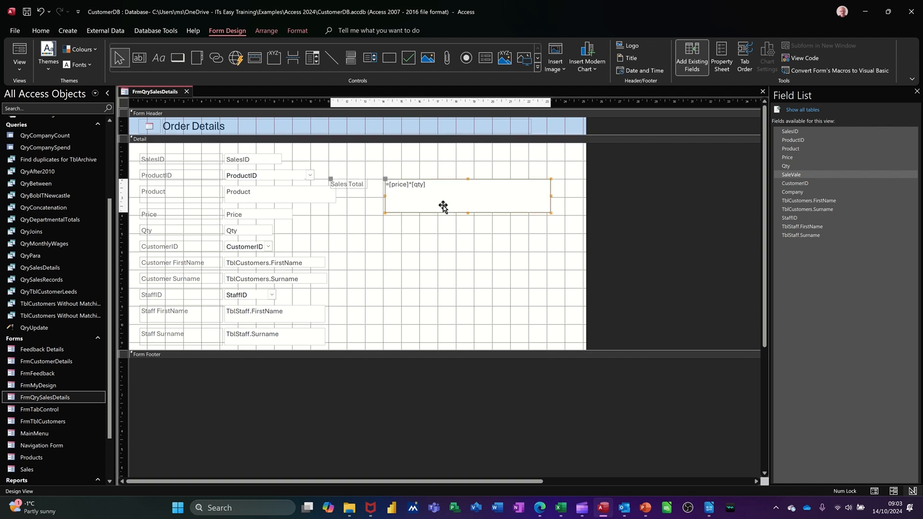
click(727, 66)
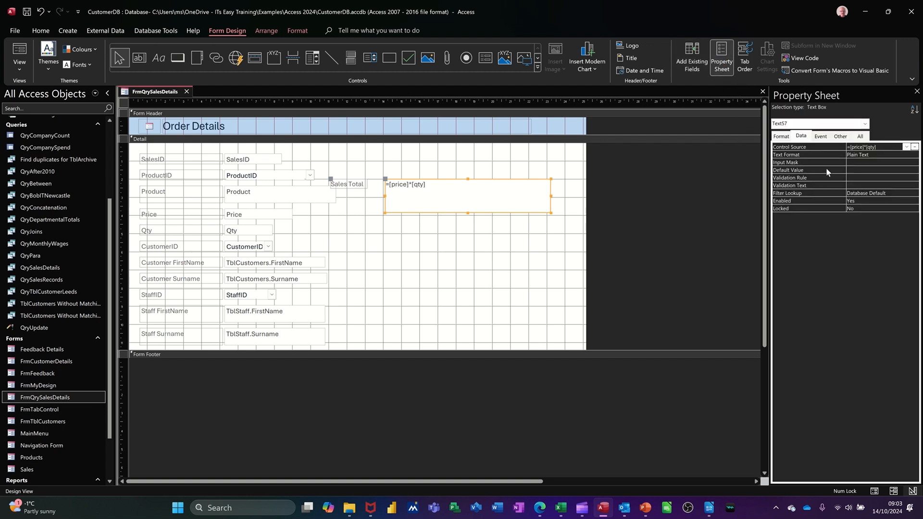
click(788, 137)
click(851, 147)
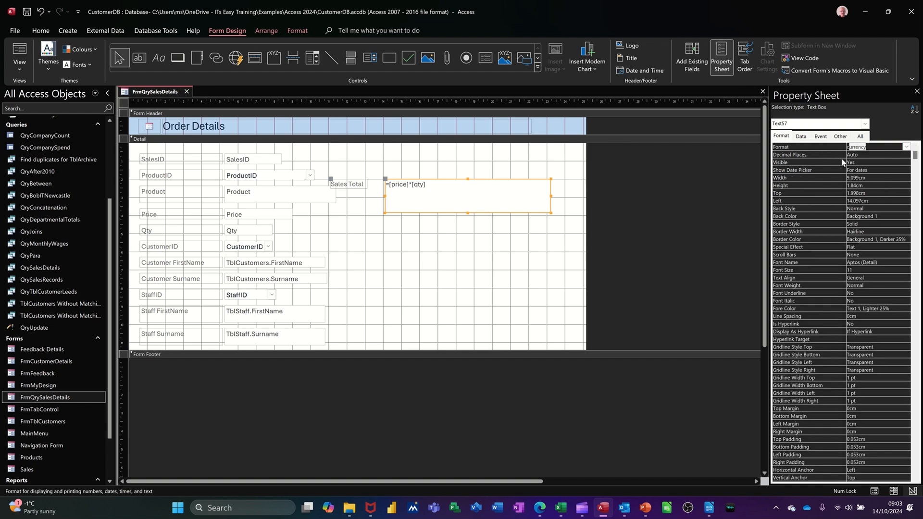
Step: Shrink the Sales Total text box to about 3.4 by 1.2 cm and place it with its label beside the ProductID field
click(506, 234)
drag(495, 210, 463, 188)
click(451, 215)
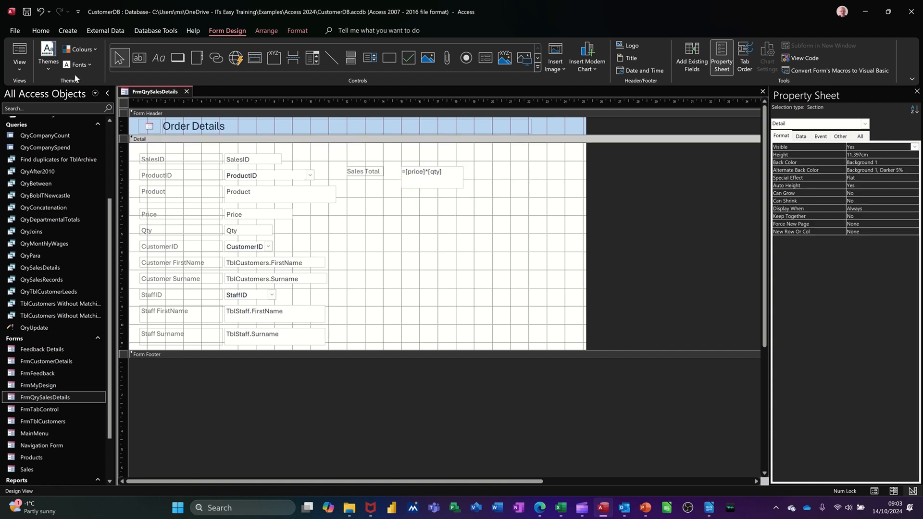
Step: Switch to Form View and set the Qty of the first sales record to 11
click(19, 52)
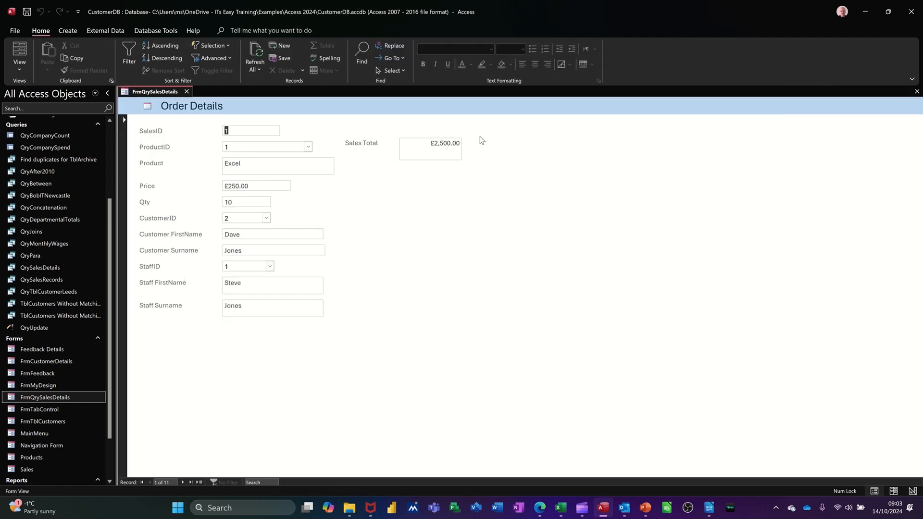
click(235, 204)
text(1)
key(Tab)
Step: In Design View, draw a second text box about 7 cm wide and 2.7 cm high below Sales Total
click(20, 72)
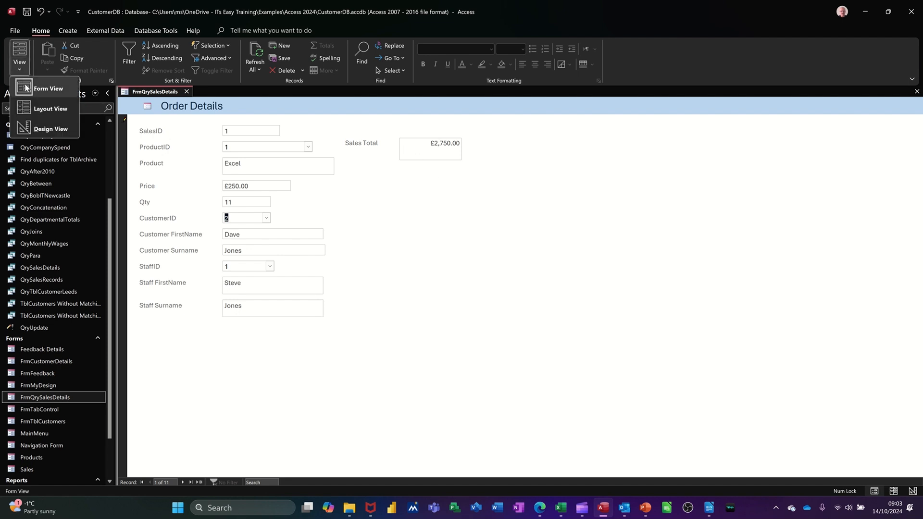
click(48, 128)
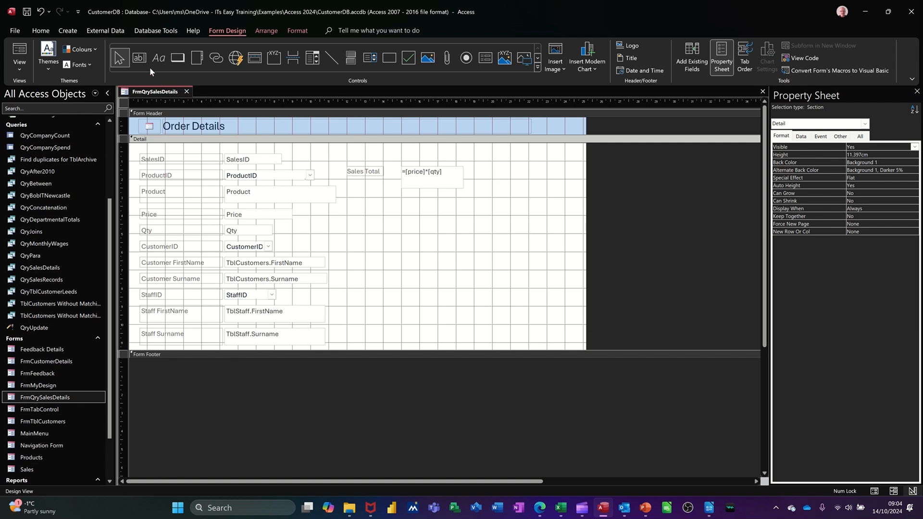
click(139, 59)
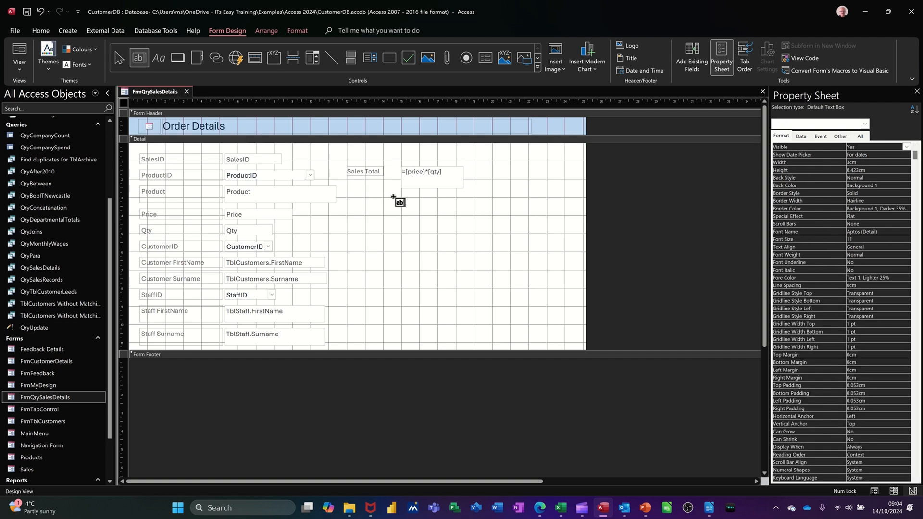
drag(406, 201, 533, 251)
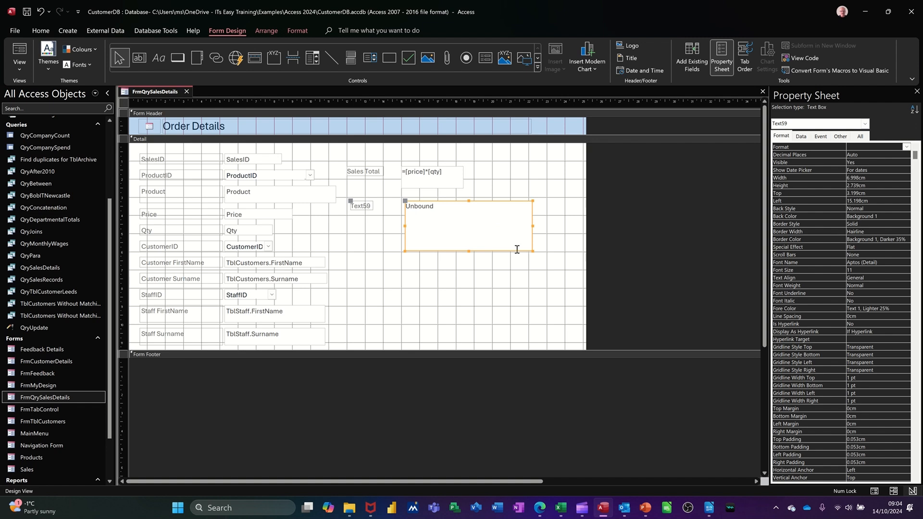
click(459, 209)
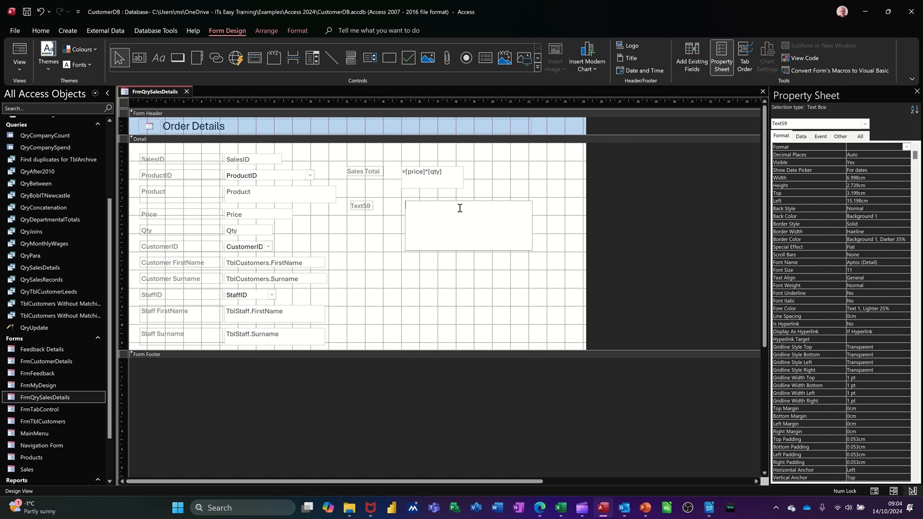
text(=iif()
drag(429, 206, 402, 205)
key(BackSpace)
Step: Set the Name property of the Sales Total text box to "value"
click(452, 184)
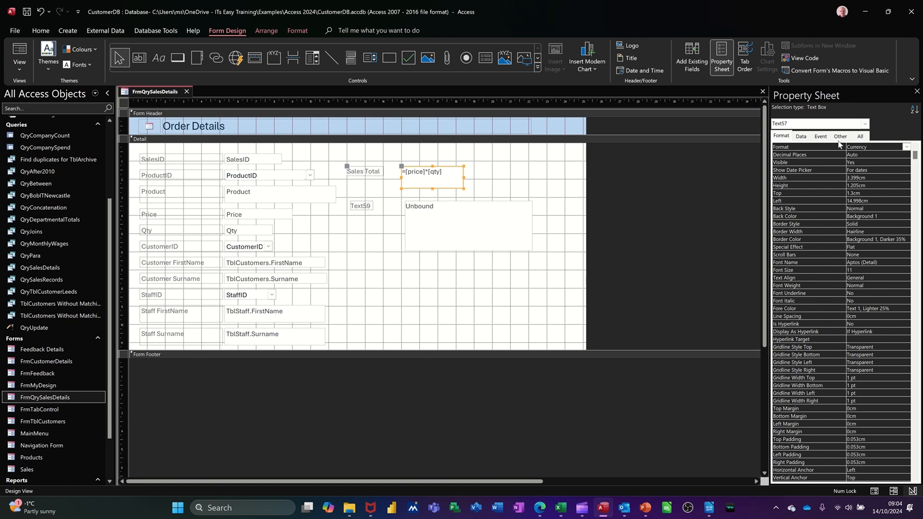
click(860, 138)
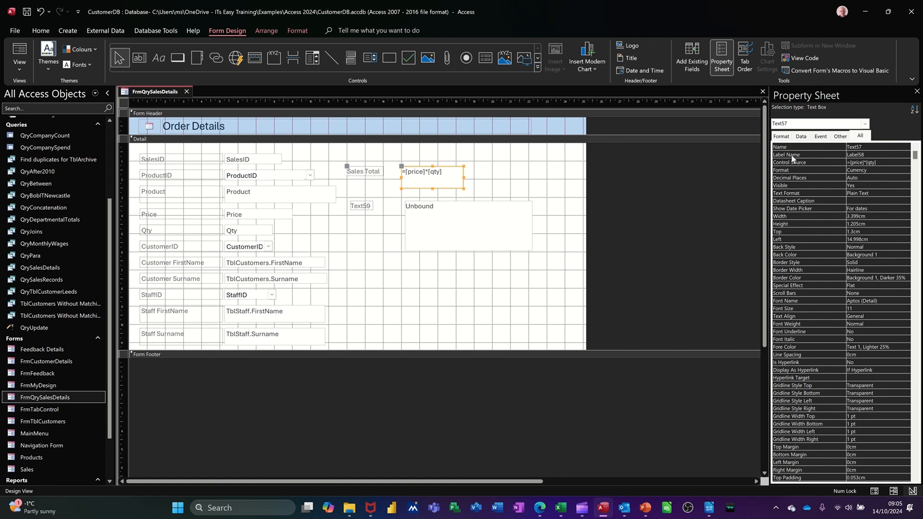
drag(876, 149, 830, 148)
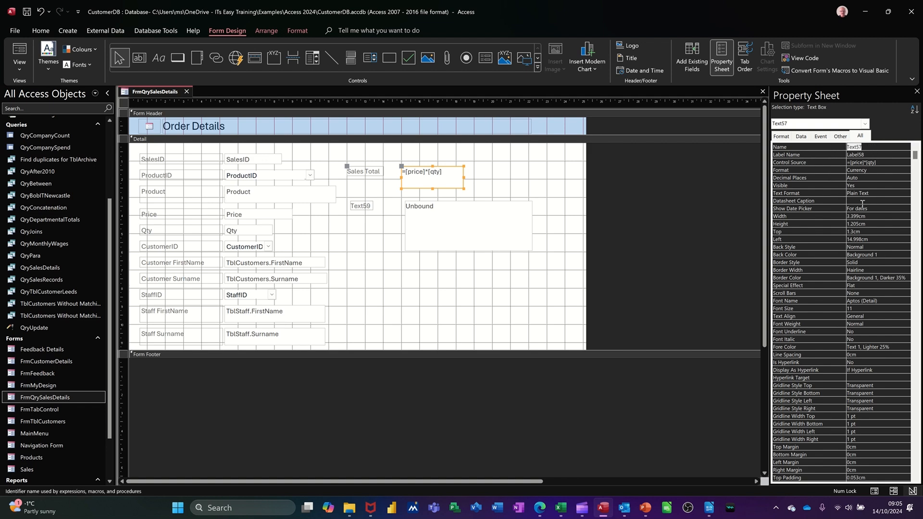
text(v)
key(Return)
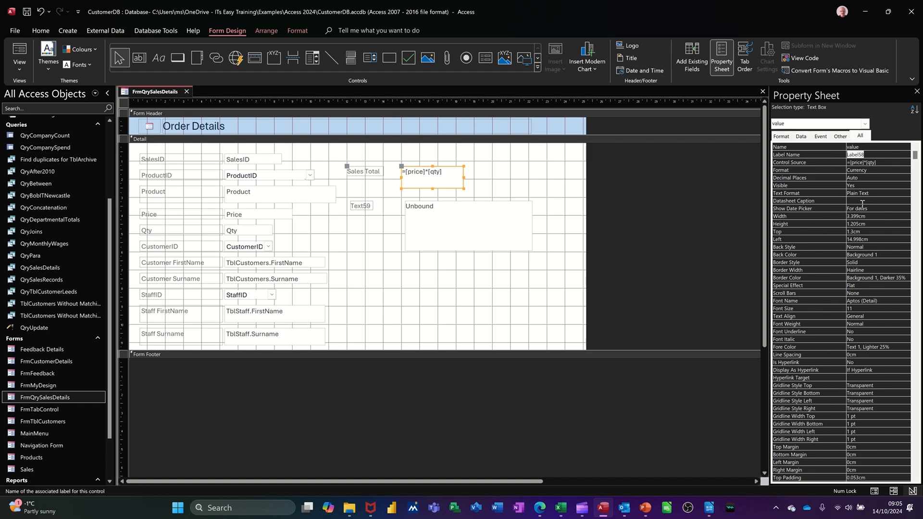
Step: Enter =IIf([Value]>25000,[Value]*0.1,0) in the unbound text box and display the form in Form View
click(434, 212)
click(437, 210)
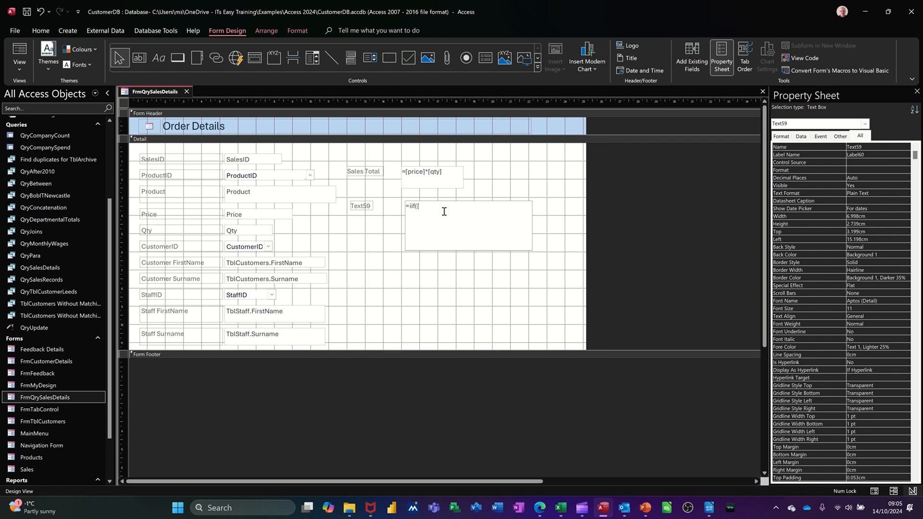
text(value]>25000,[V)
text(alue)
text(]*.1,0)
click(377, 236)
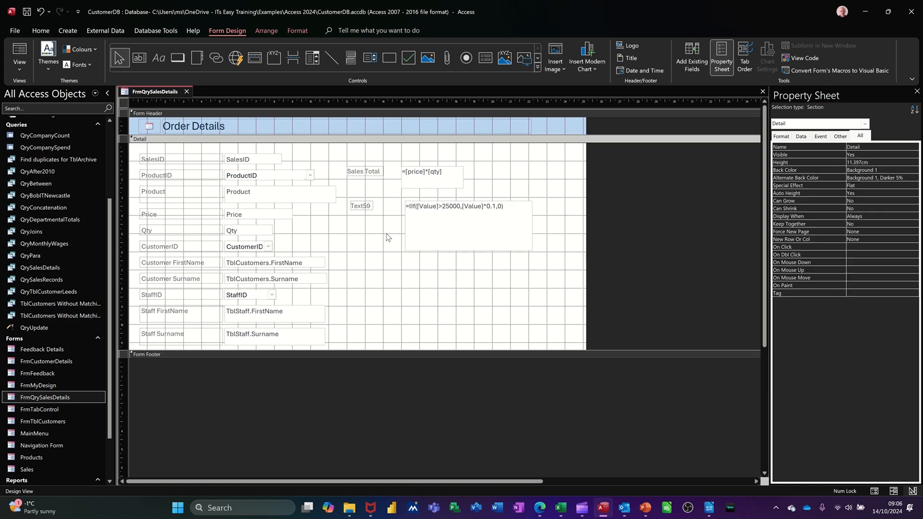
click(20, 52)
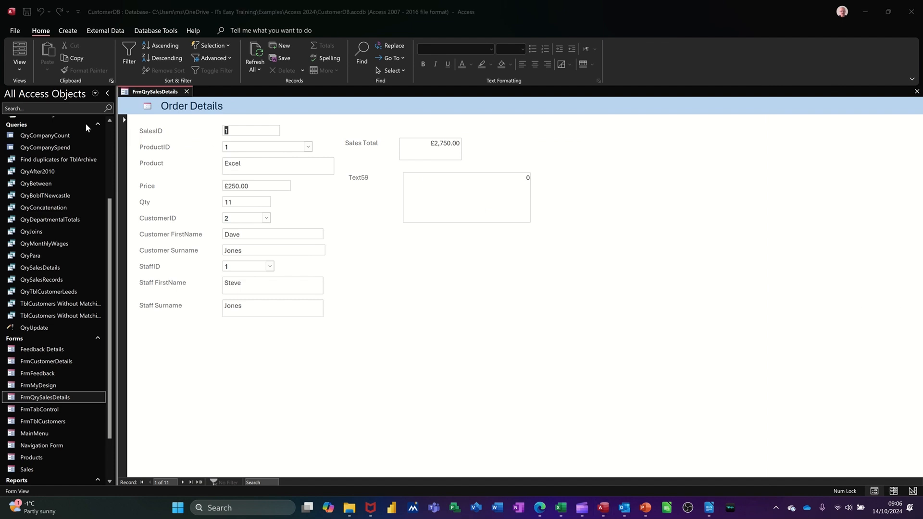
Step: Change the threshold in the IIf expression to 2500 in Design View and display the form in Form View again
click(20, 70)
click(43, 128)
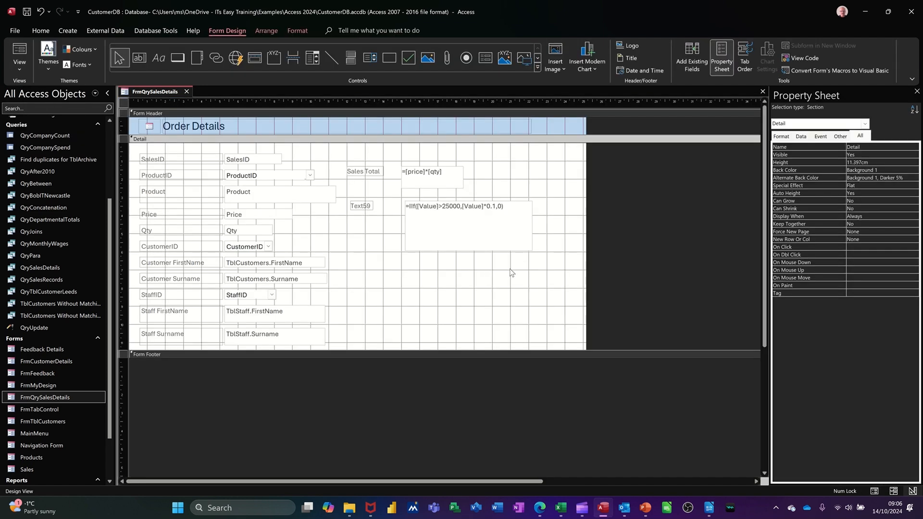
click(456, 211)
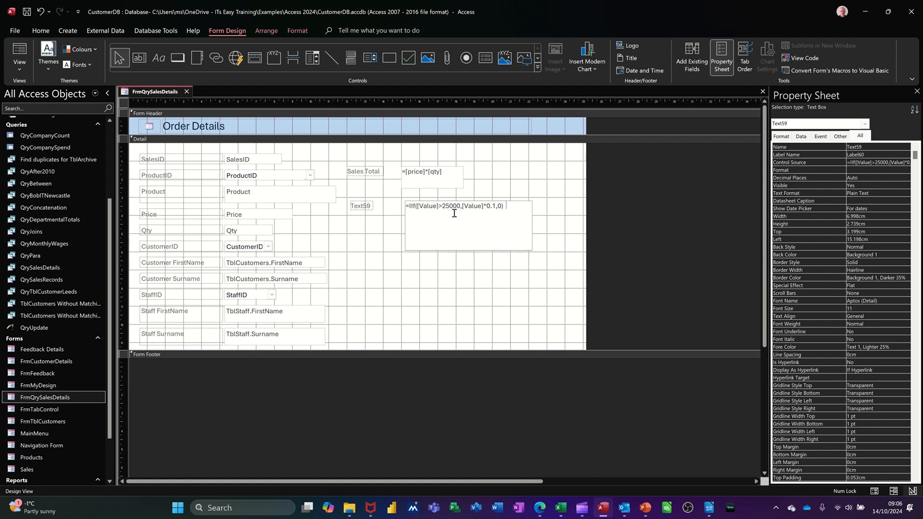
click(455, 207)
key(BackSpace)
click(483, 266)
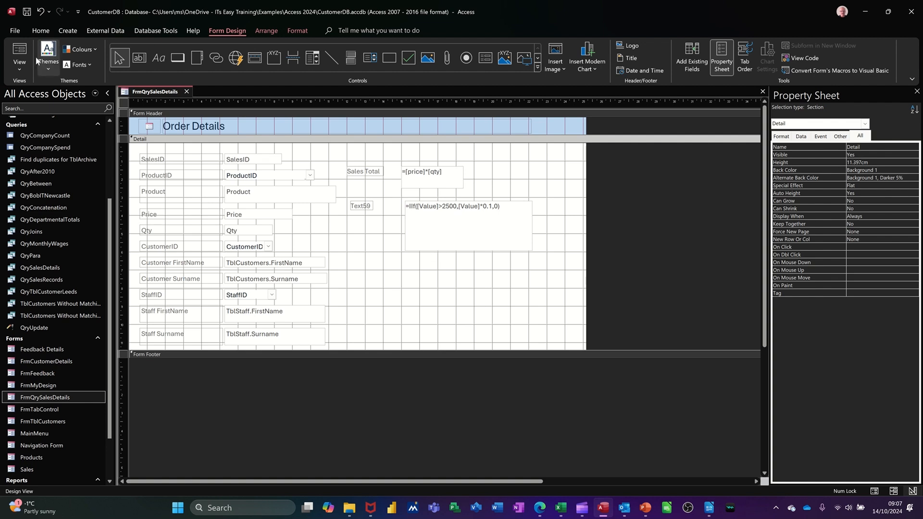
click(20, 56)
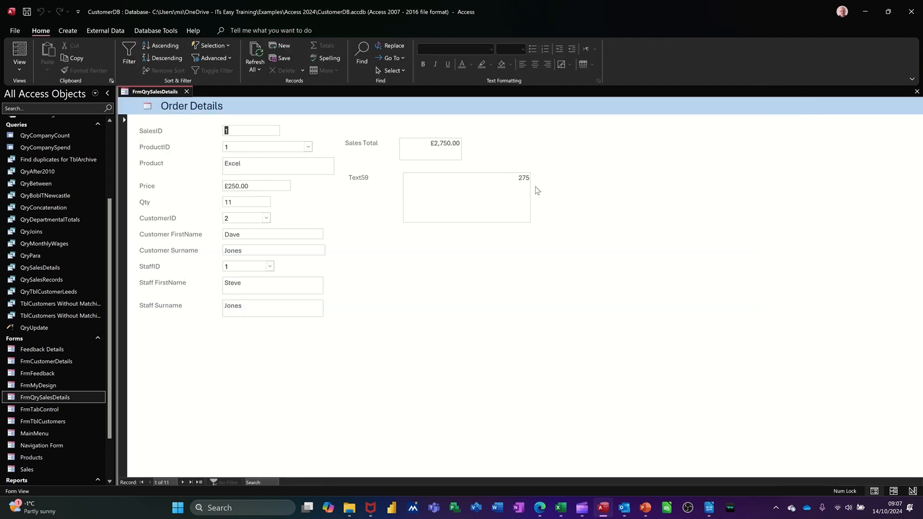
Step: Back in Design View, set the Format property of the text box holding the IIf expression to Currency
click(20, 71)
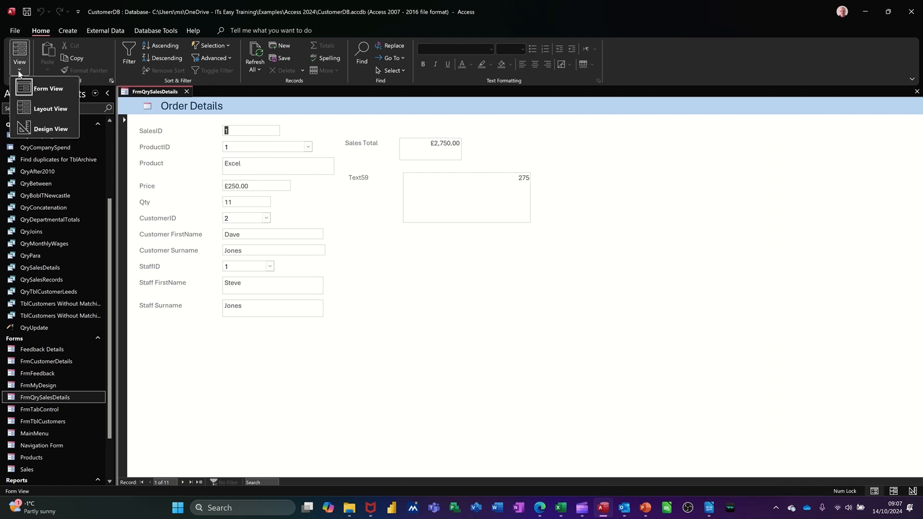
click(28, 129)
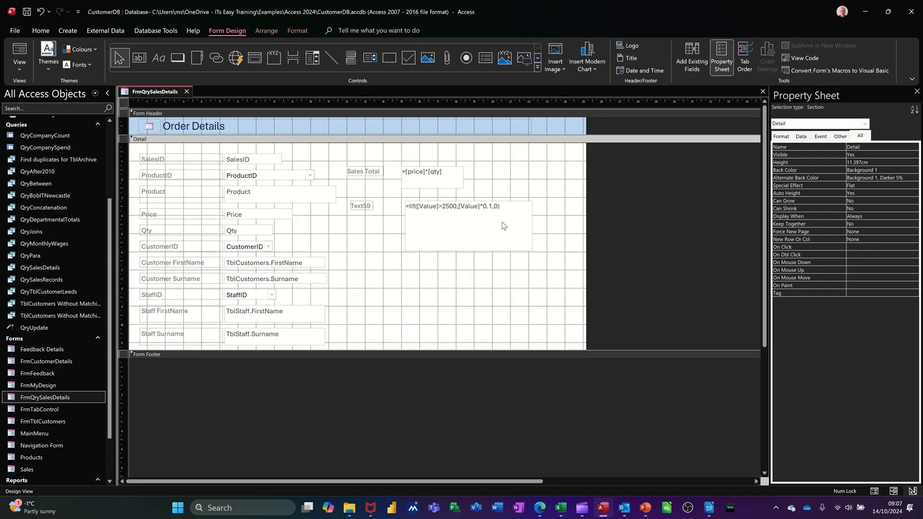
click(517, 218)
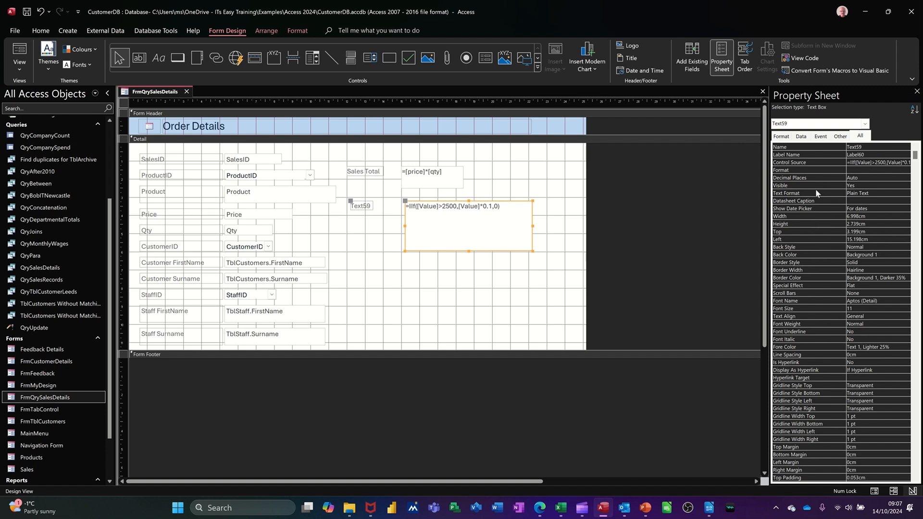
click(781, 139)
click(874, 148)
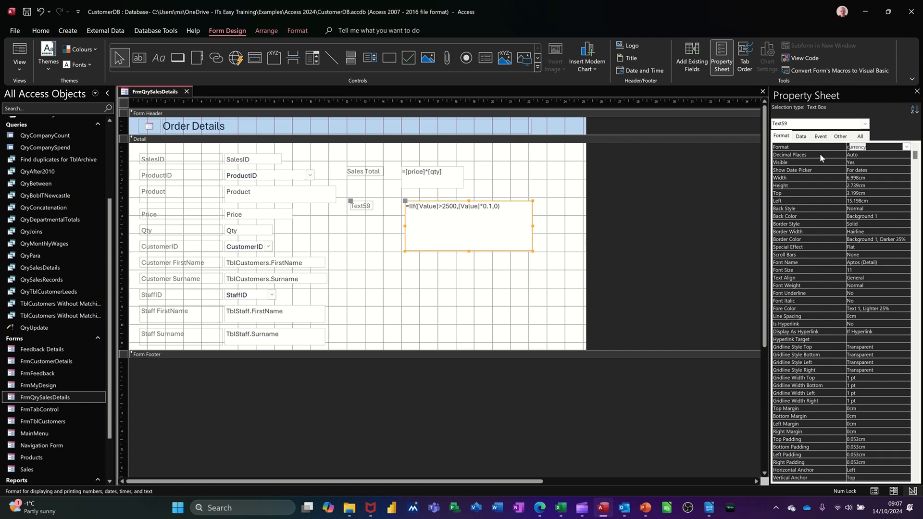
Step: Change the caption of the label beside the IIf text box to "Bonus"
click(549, 266)
click(362, 207)
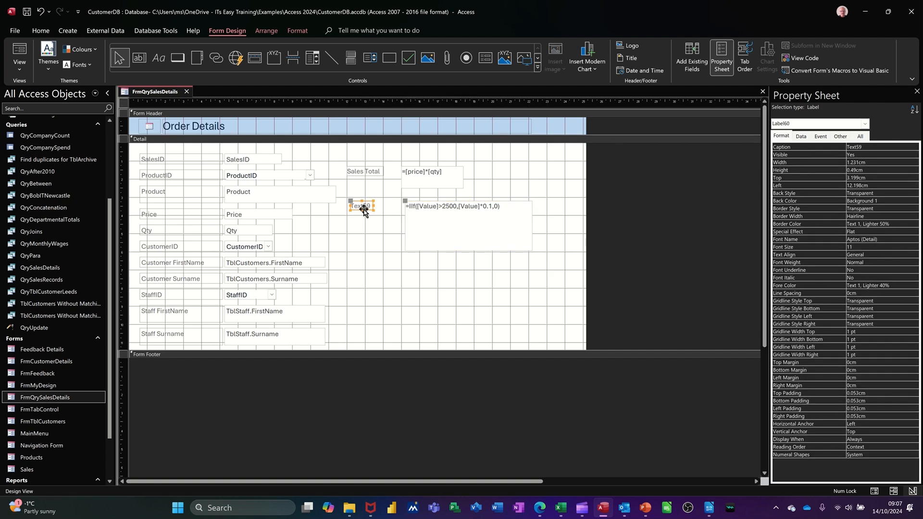
double_click(361, 207)
text(Bonus)
Step: Shrink the Bonus text box to about 4.5 cm wide and 1 cm high, and deselect it
click(492, 247)
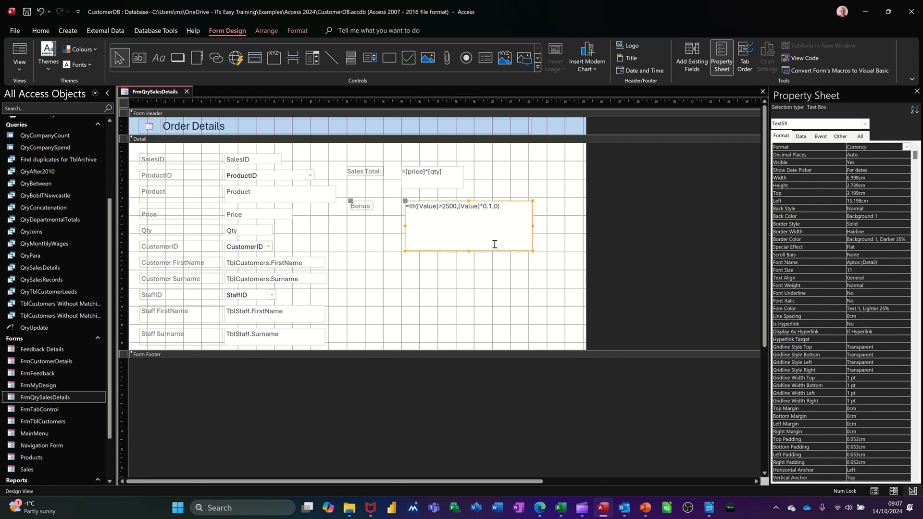
drag(530, 249, 485, 220)
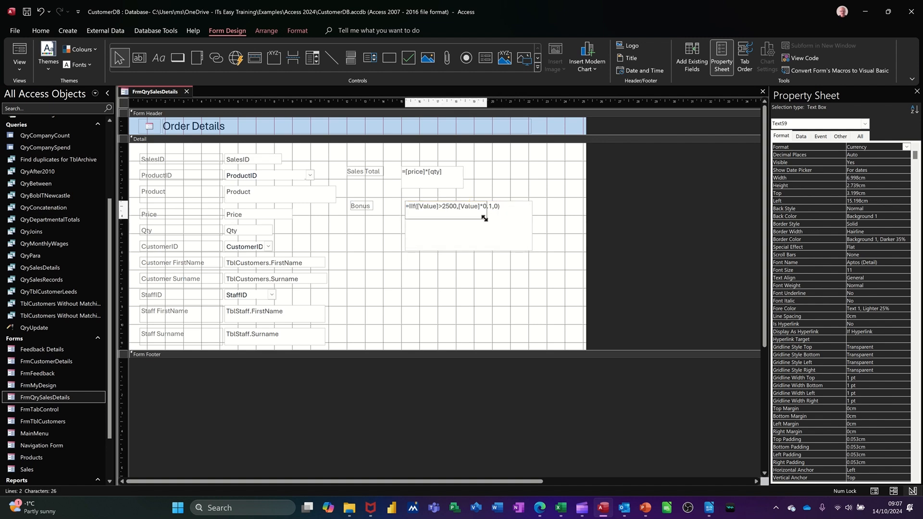
click(535, 242)
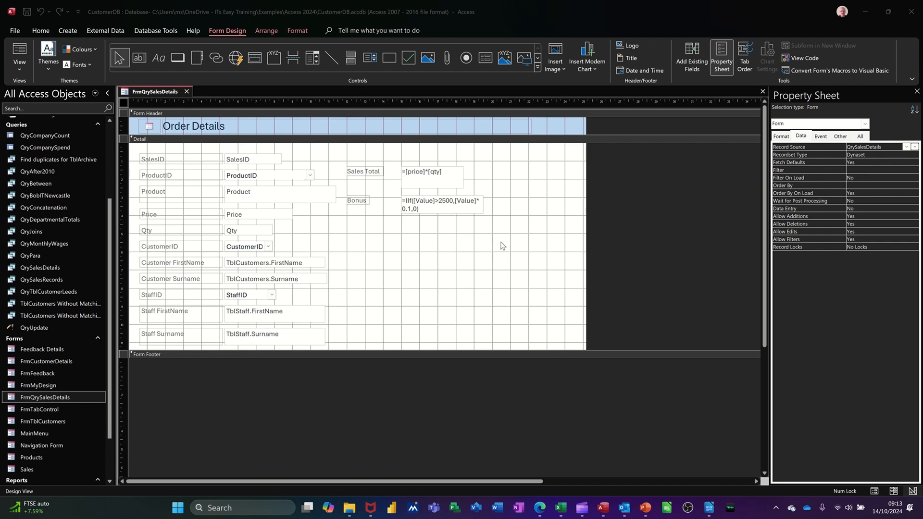
Step: Draw an unbound text box about 7 cm wide and 2.3 cm high below the Bonus text box, and redisplay its Property Sheet
click(139, 59)
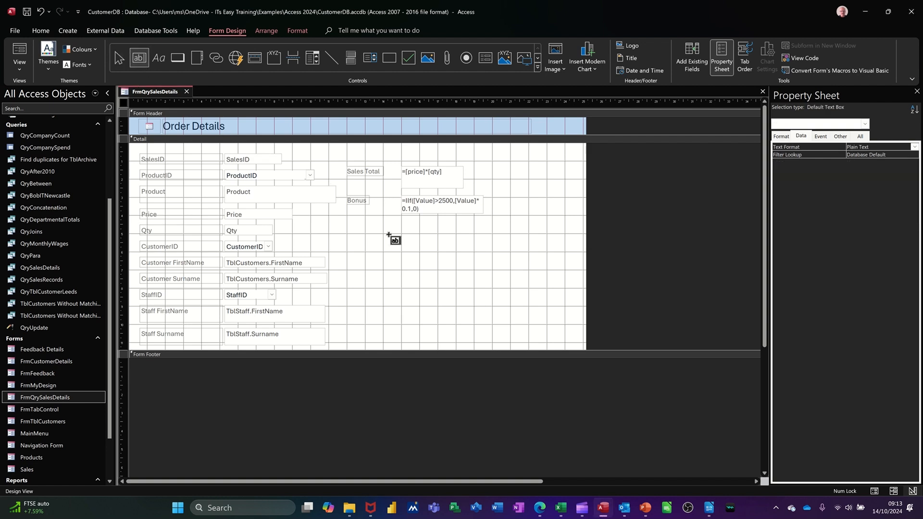
drag(403, 231, 529, 273)
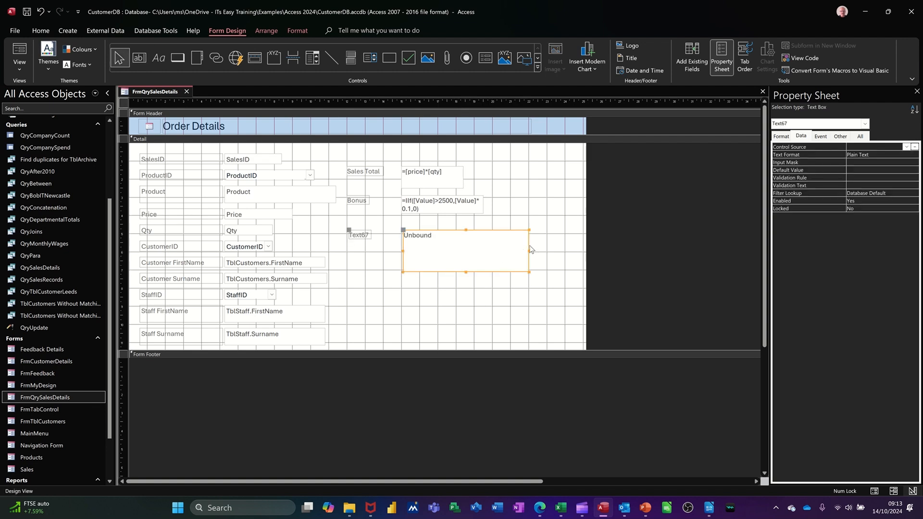
click(917, 92)
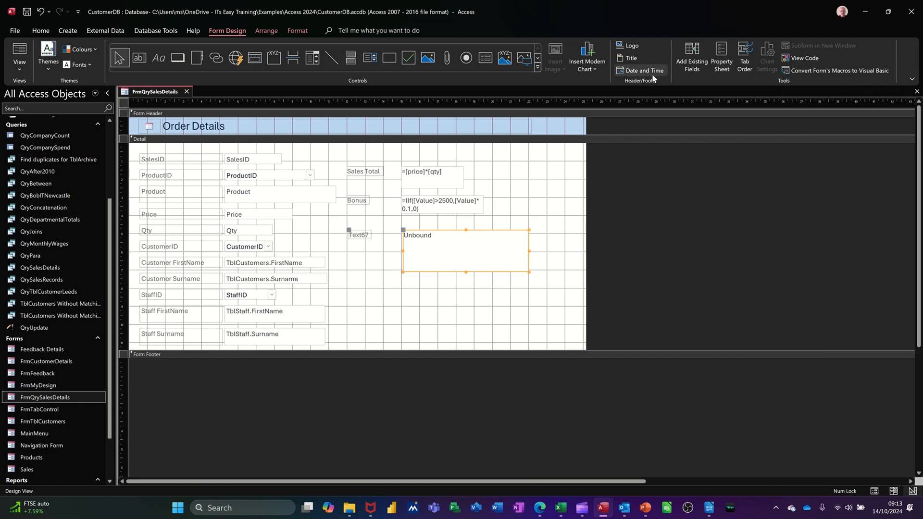
click(723, 55)
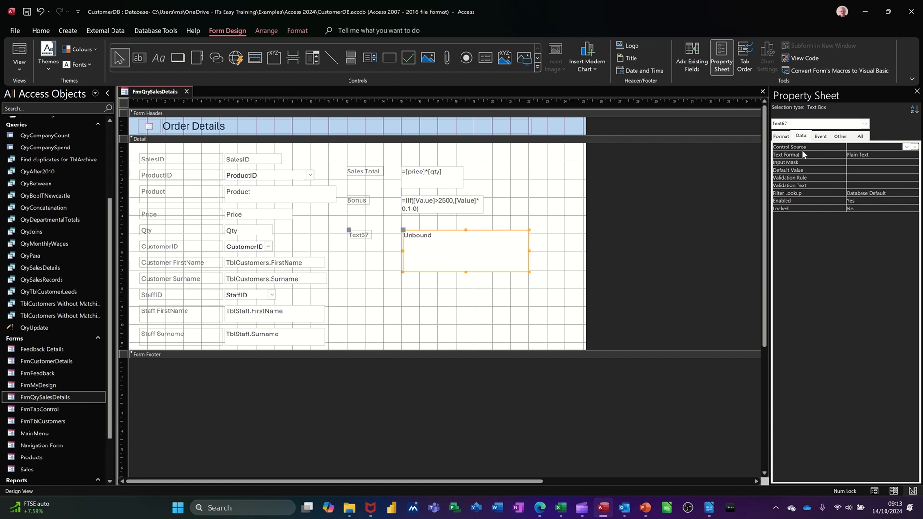
Step: Open the Expression Builder for the new text box's Control Source and bring Price and Qty into view among the form's controls
click(906, 147)
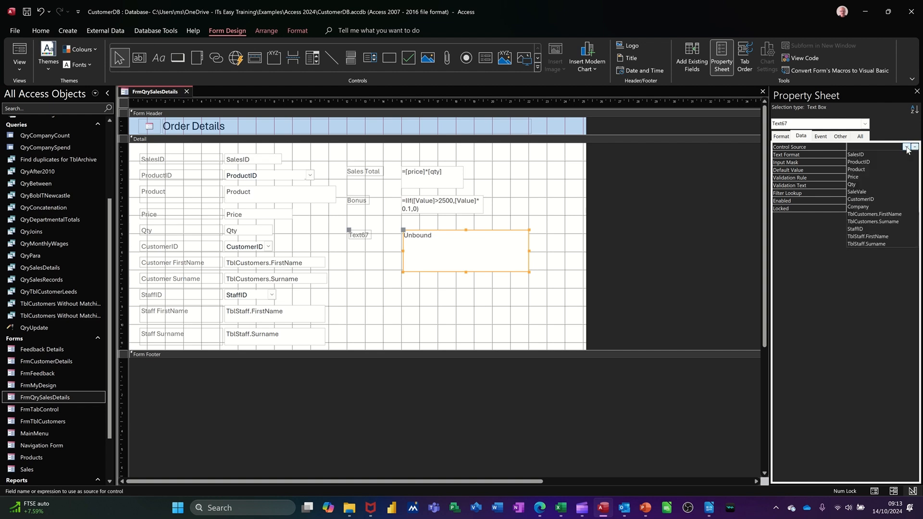
click(907, 147)
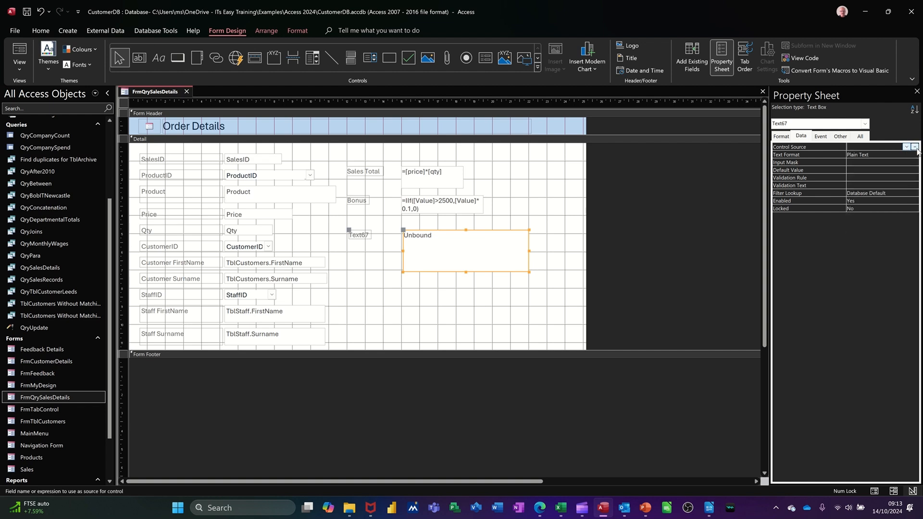
click(915, 147)
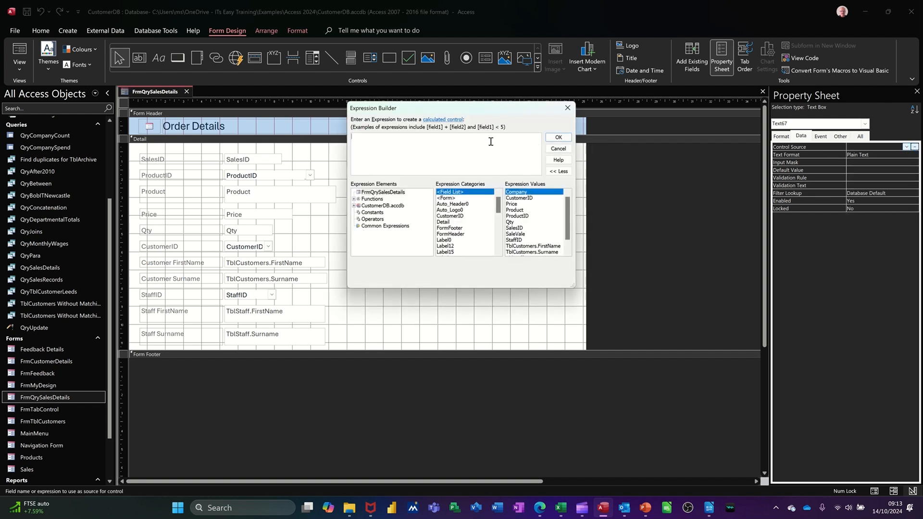
drag(470, 112, 564, 129)
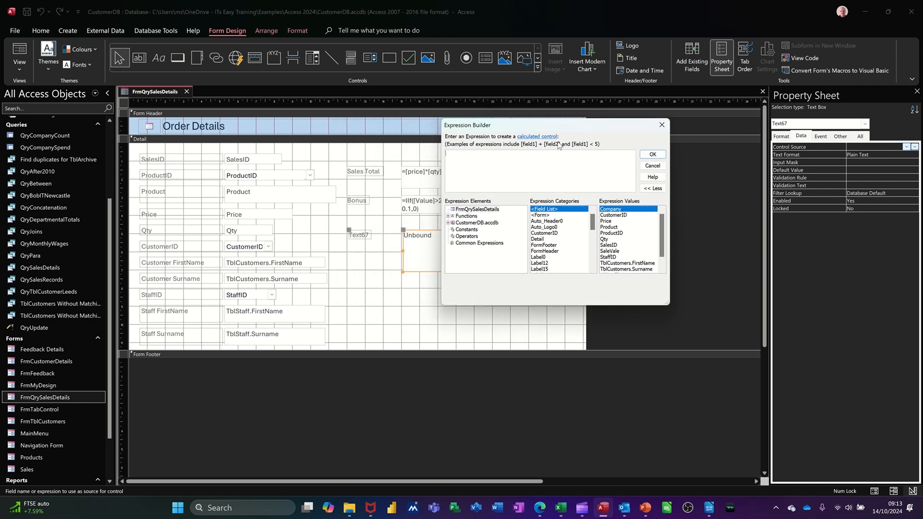
scroll(565, 228, down, 3)
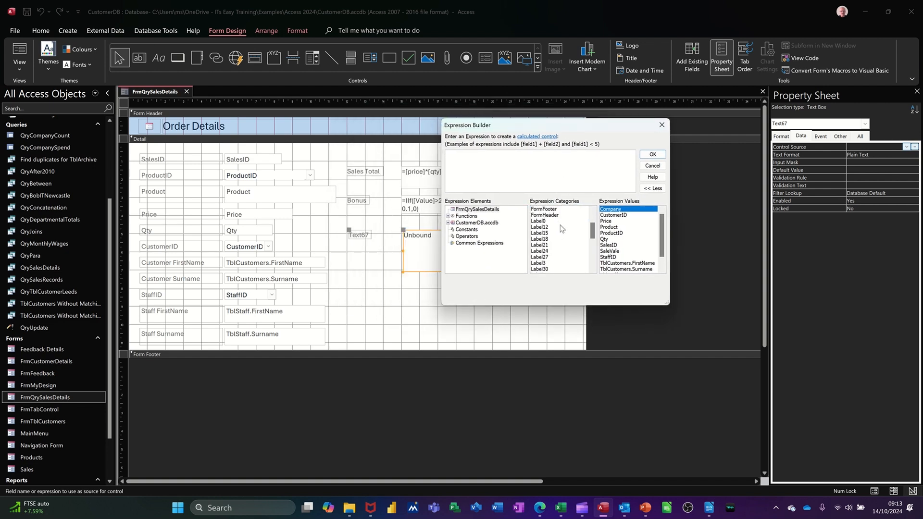
scroll(564, 236, down, 3)
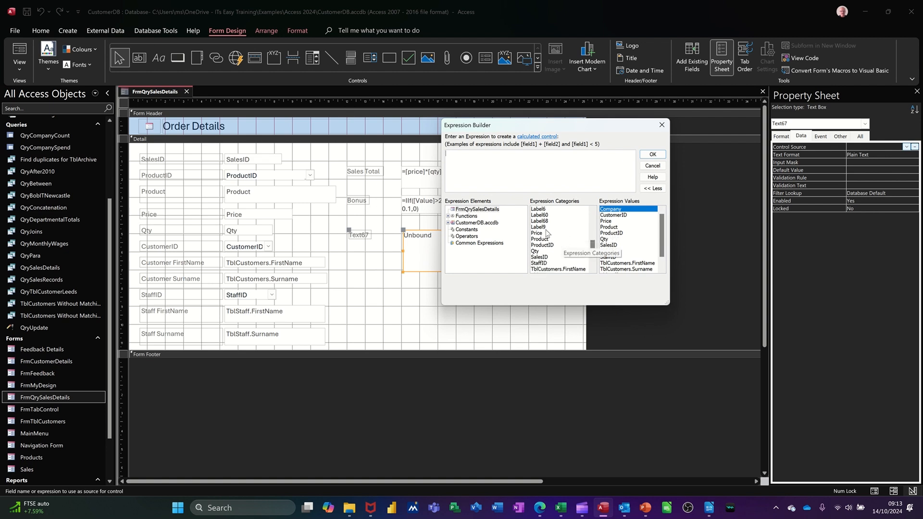
double_click(547, 229)
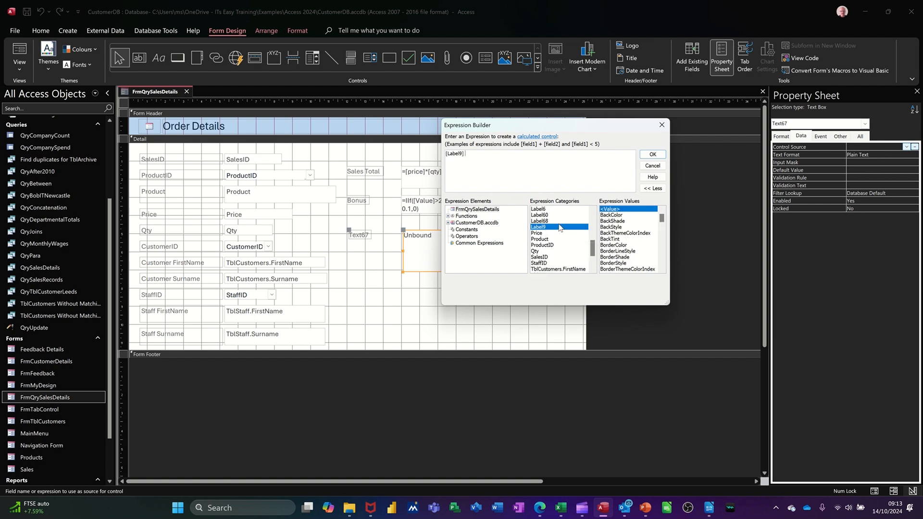
drag(493, 155, 442, 154)
key(Delete)
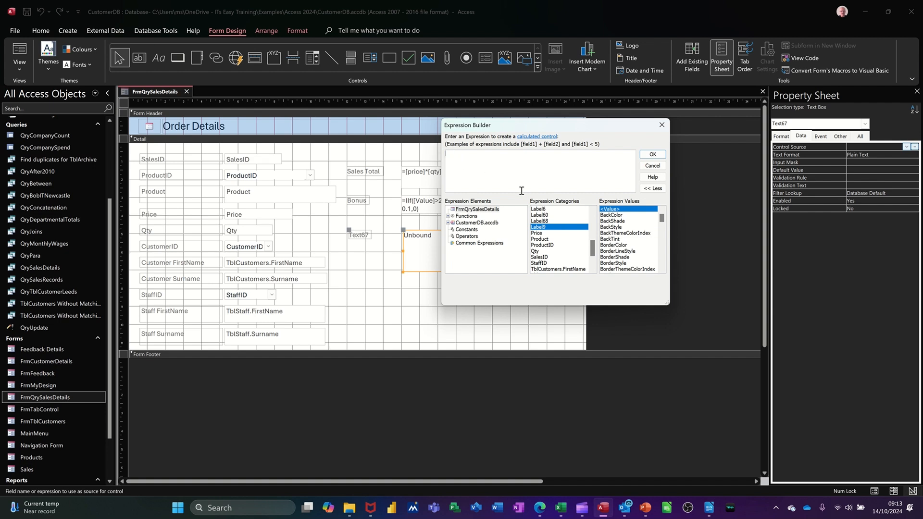
Step: Build the expression [Price] * [Qty] from the form's controls, accept it, and display the form in Form View
double_click(537, 233)
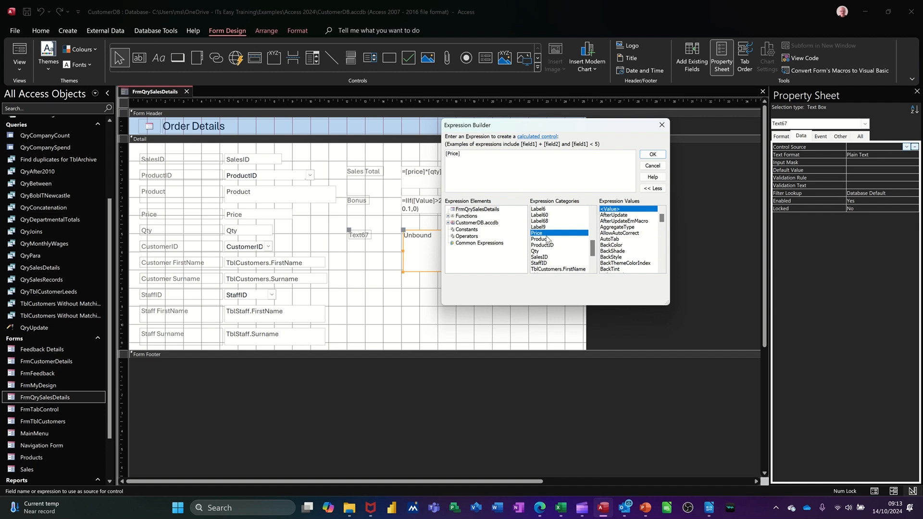
text(*)
double_click(536, 251)
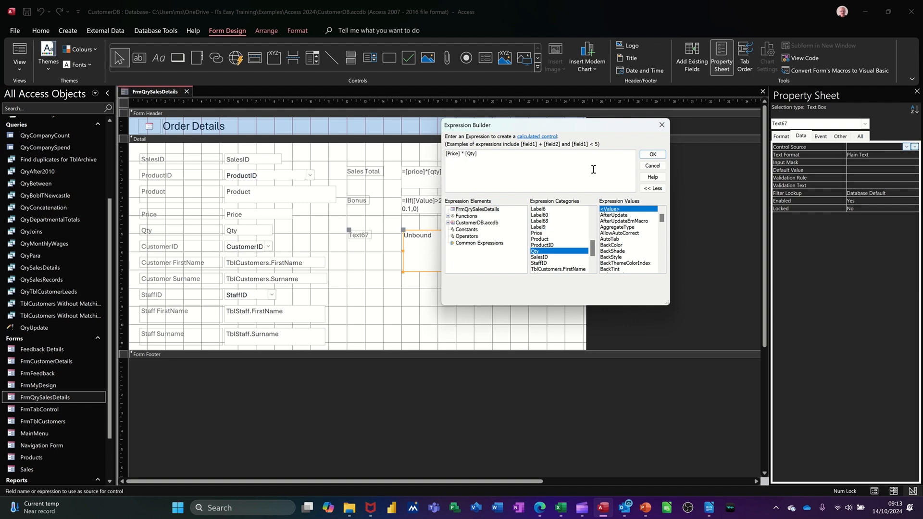
click(652, 155)
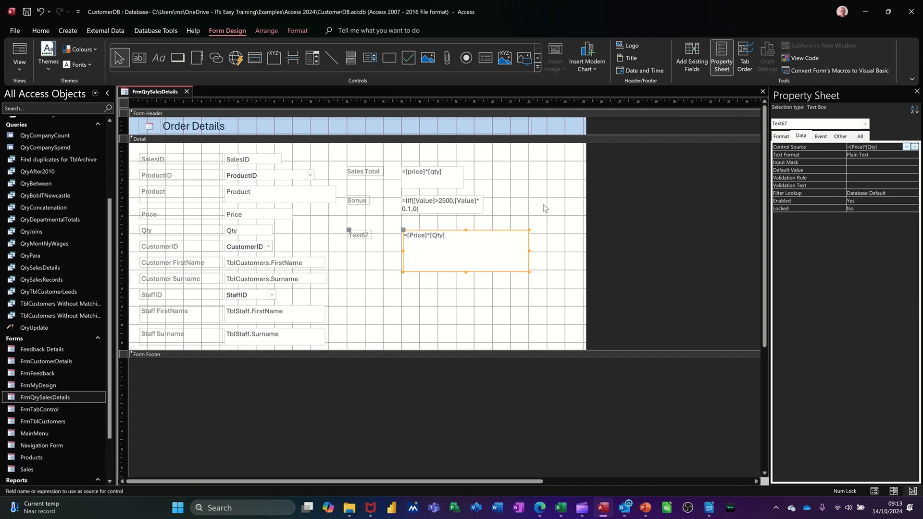
click(20, 51)
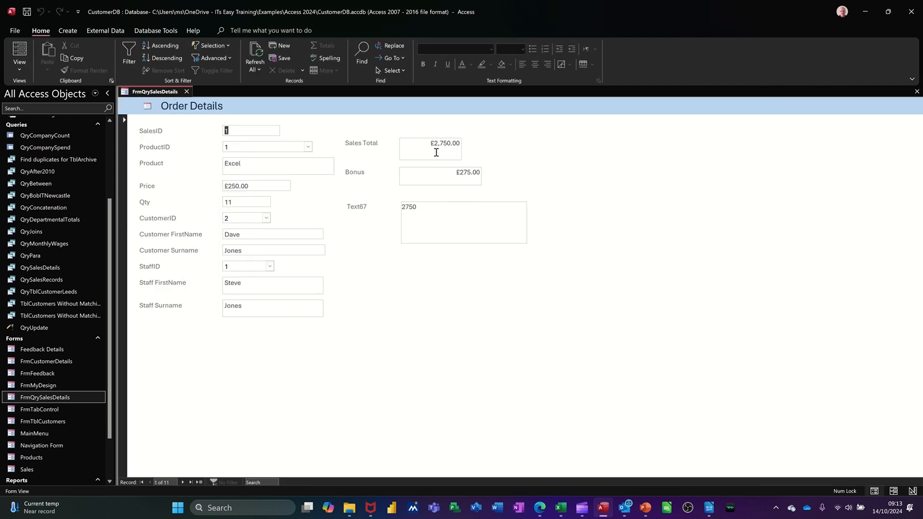
Step: Back in Design View, draw another unbound text box about 7 cm wide and 2.3 cm high below the [Price]*[Qty] one
click(19, 69)
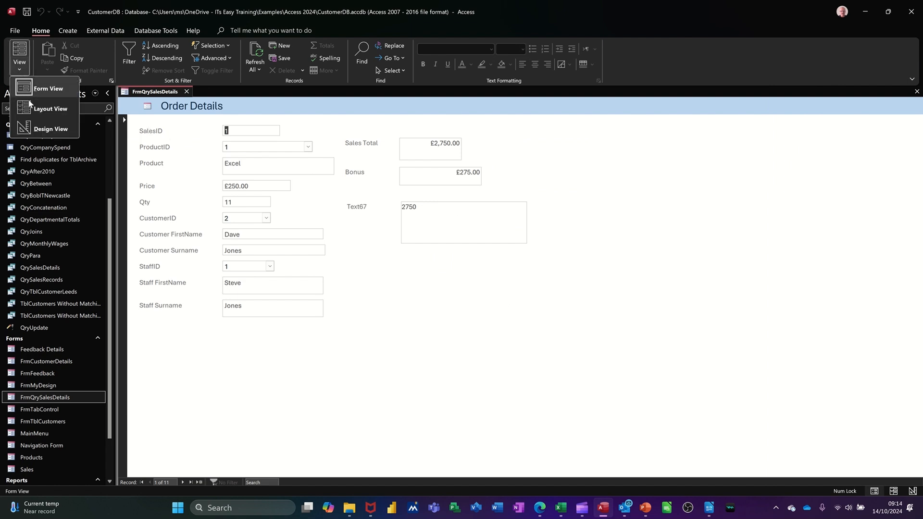
click(35, 128)
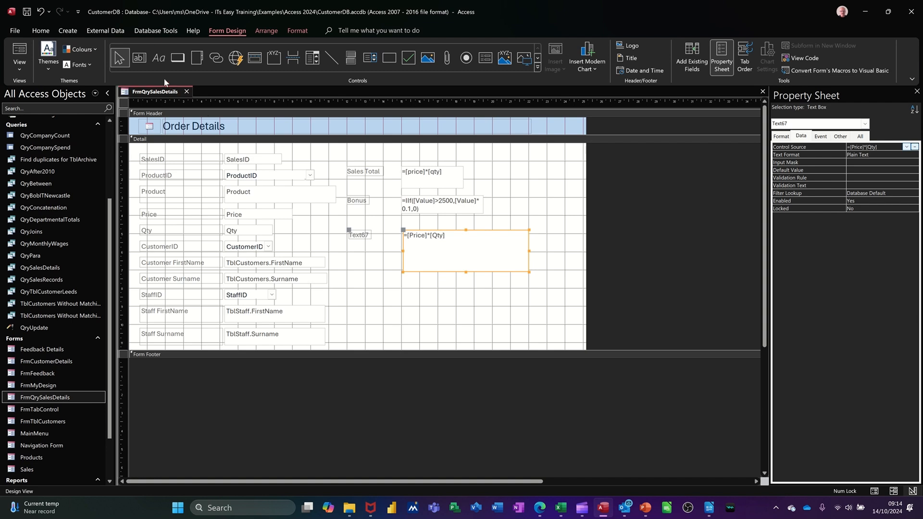
click(139, 59)
drag(405, 279, 532, 320)
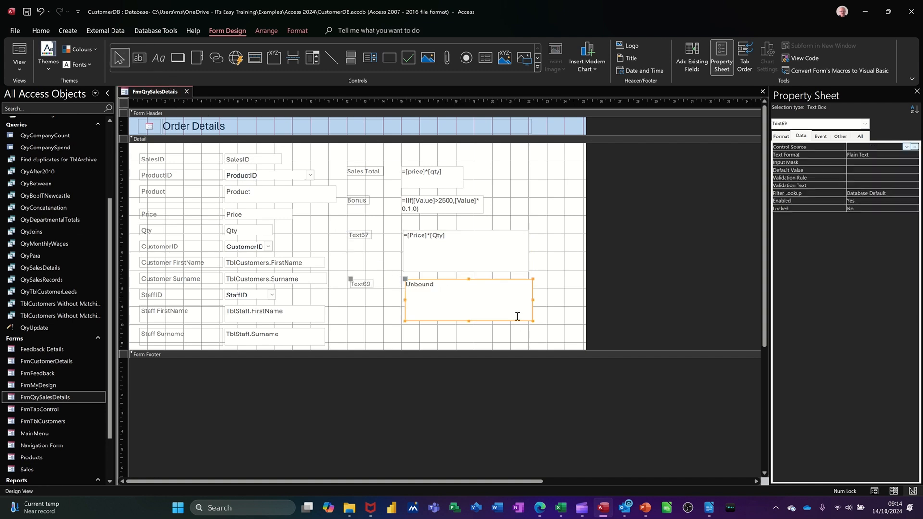
Step: Open the Expression Builder for this text box's Control Source and insert the built-in IIf function from the Program Flow category
click(915, 147)
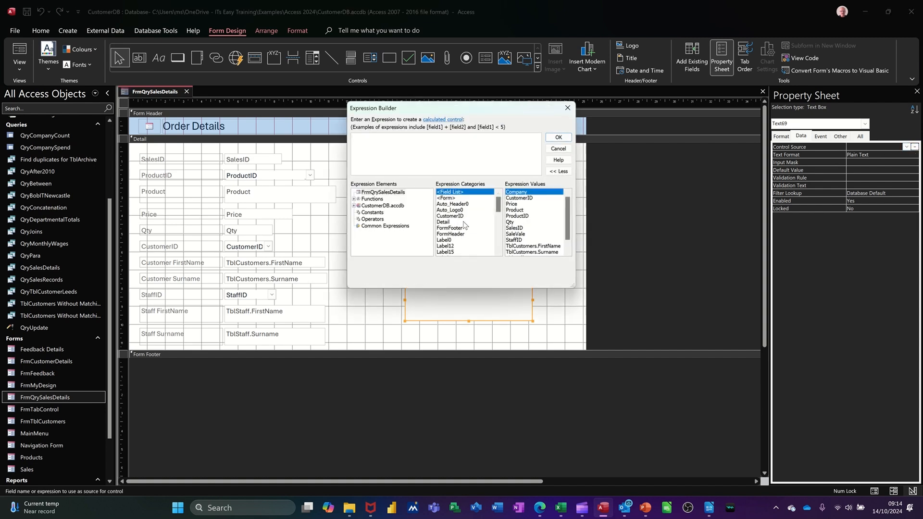
click(356, 198)
click(375, 207)
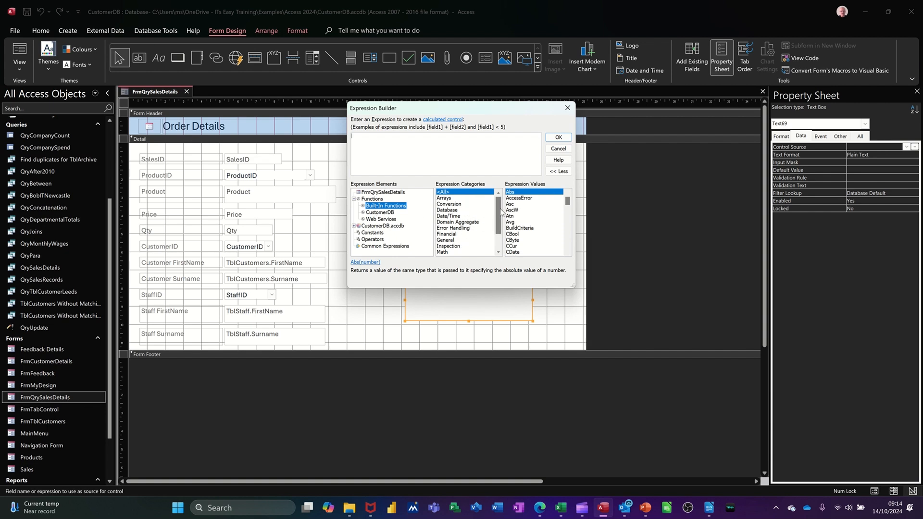
scroll(501, 212, down, 2)
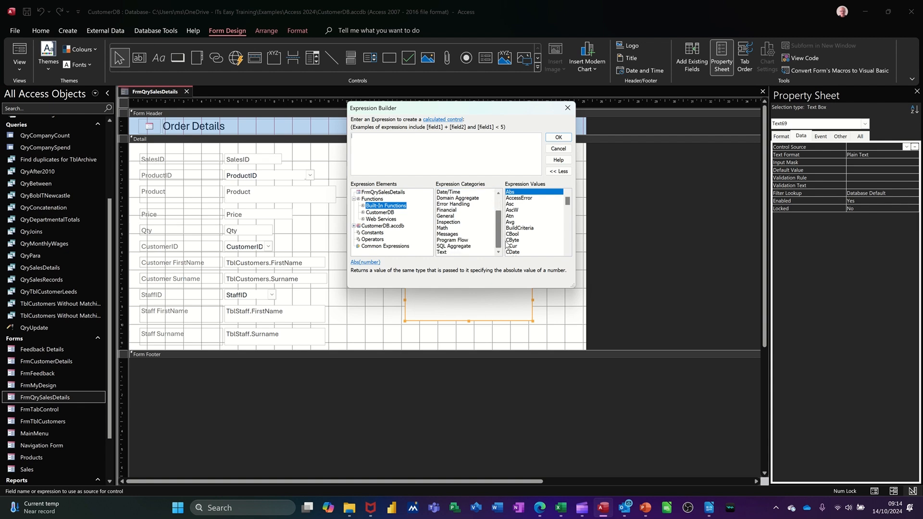
click(464, 241)
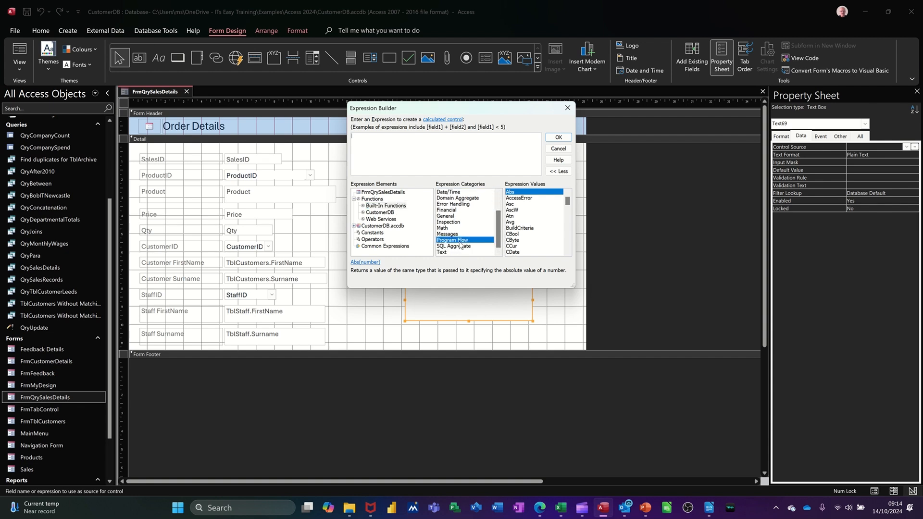
double_click(510, 199)
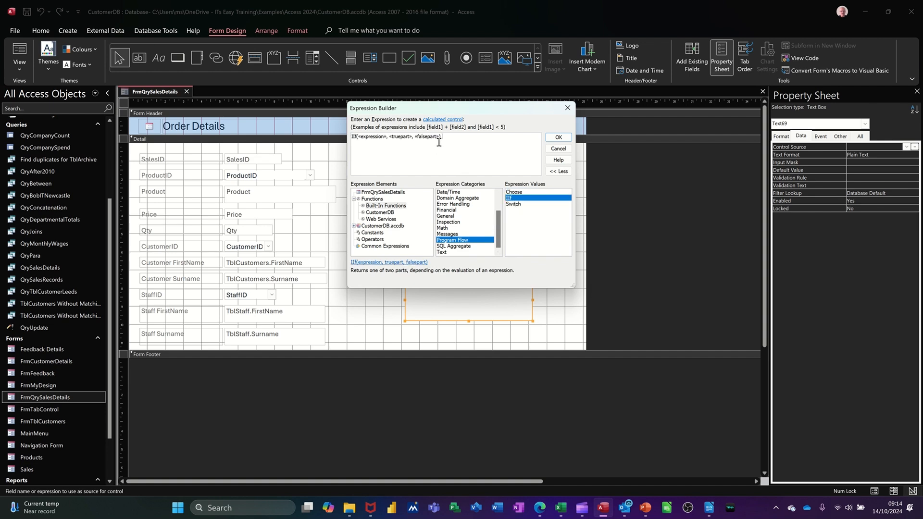
Step: Remove the placeholder arguments from the inserted function so that the expression reads only IIf(
drag(439, 142, 363, 144)
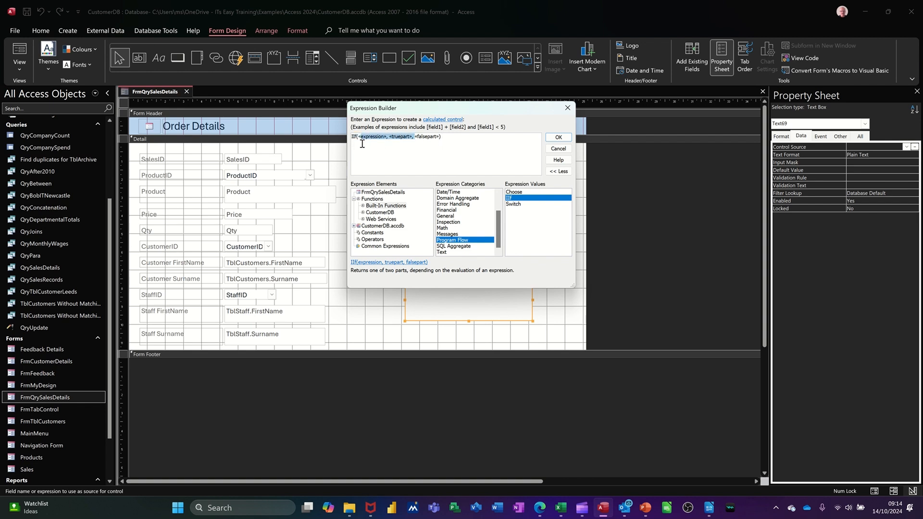
key(BackSpace)
key(BackSpace)
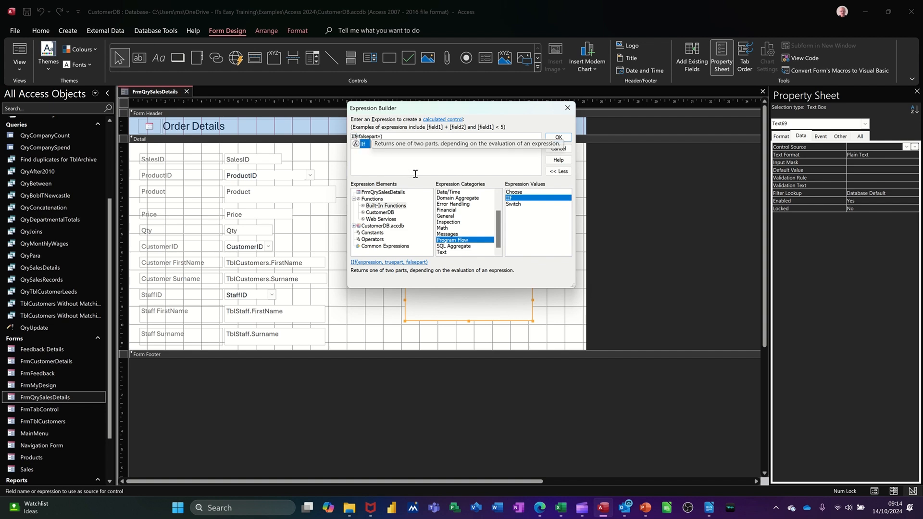
key(Delete)
key(Delete)
key(Delete)
key(Delete)
key(Delete)
key(Delete)
key(Delete)
key(Delete)
key(Delete)
key(Delete)
key(Delete)
click(426, 168)
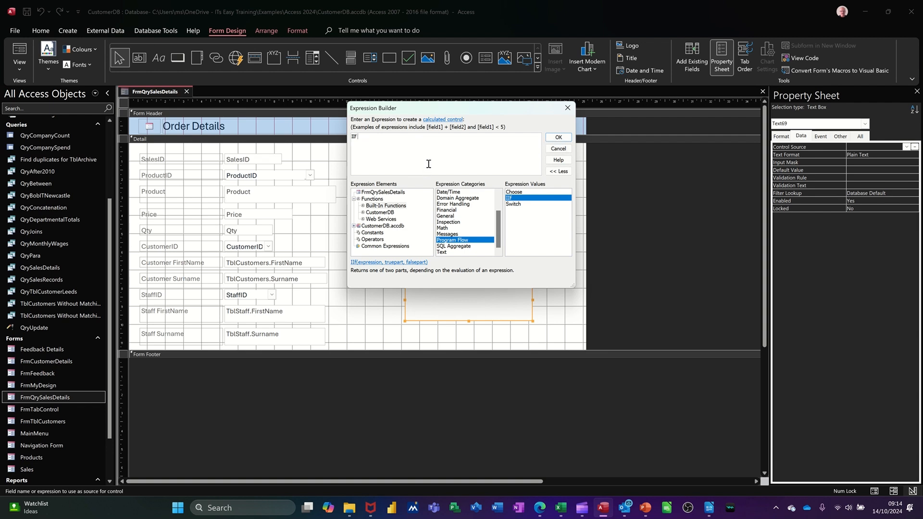
key(Delete)
text(()
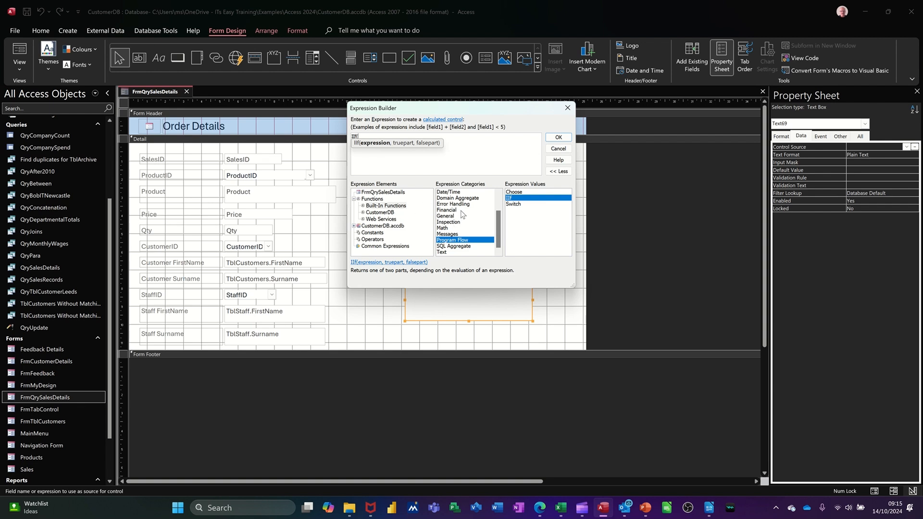
Step: Insert the form's value control as the IIf condition and complete the test so that the expression reads IIf( [value] >2500,
scroll(464, 223, up, 2)
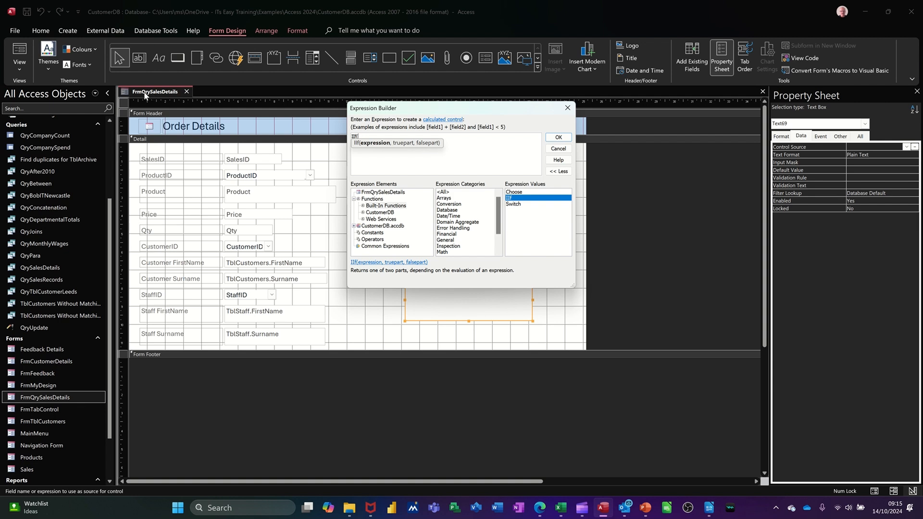
click(383, 192)
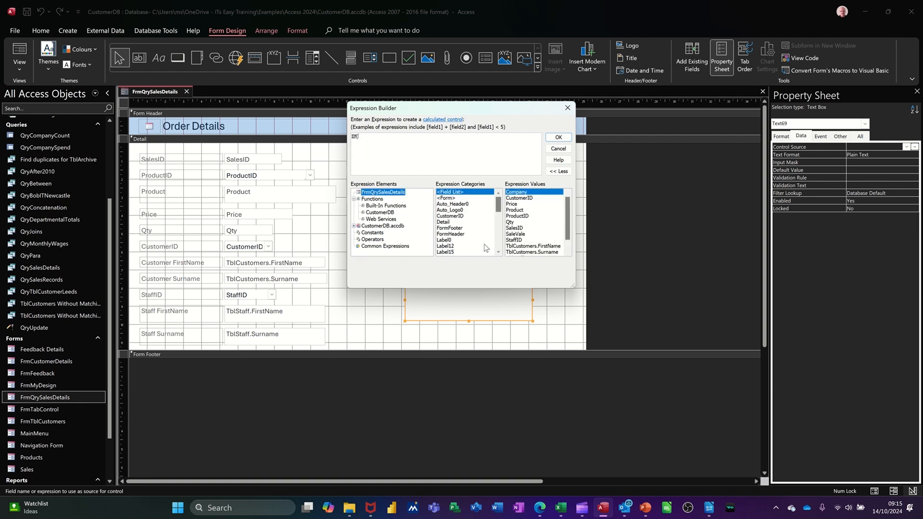
drag(501, 210, 504, 250)
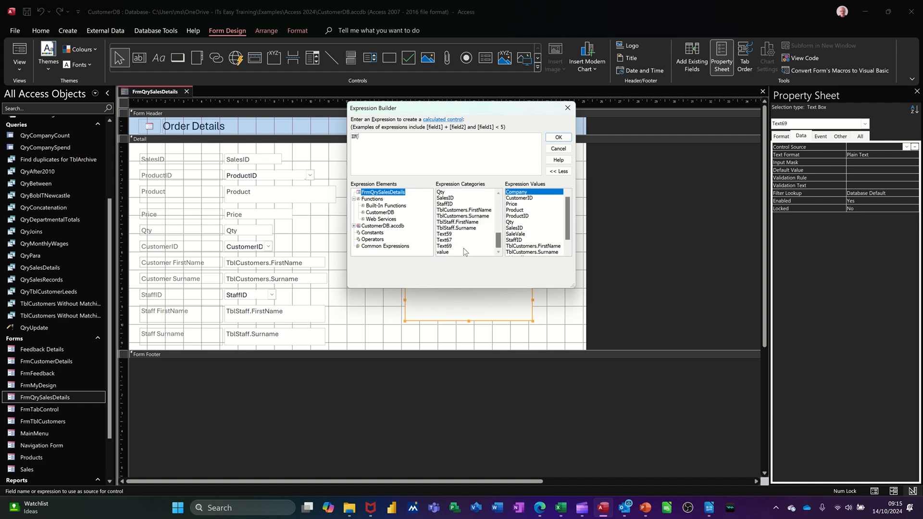
double_click(443, 252)
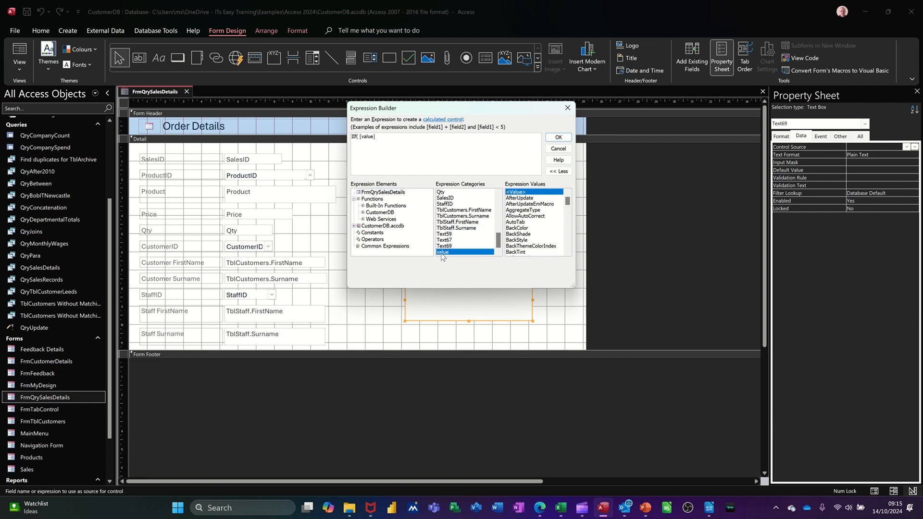
text(>)
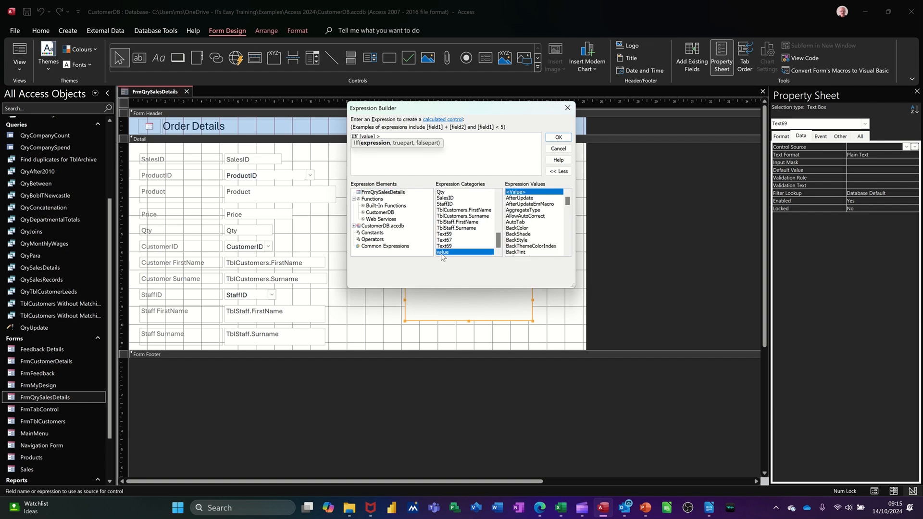
text(25000)
key(BackSpace)
text(,)
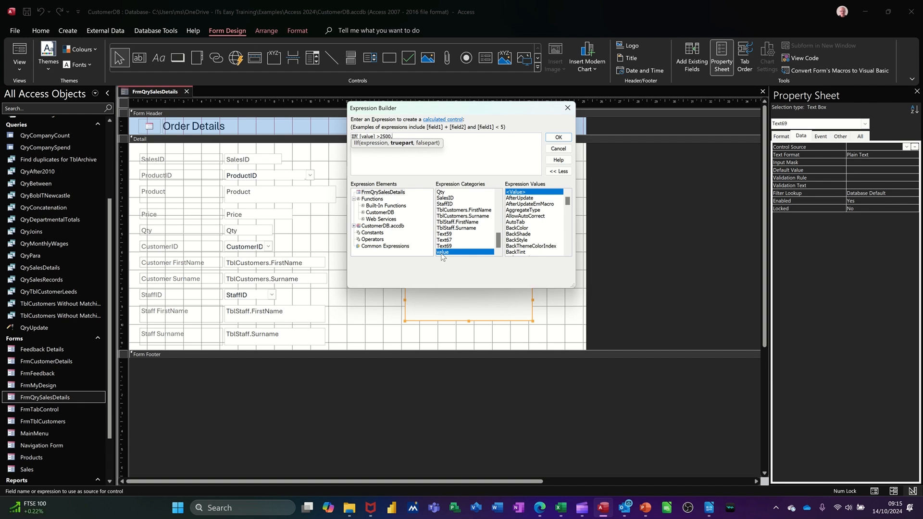
Step: Complete the IIf function with true part [value]*.1 and false part 0, accept the expression, and display the form in Form View
text([value)
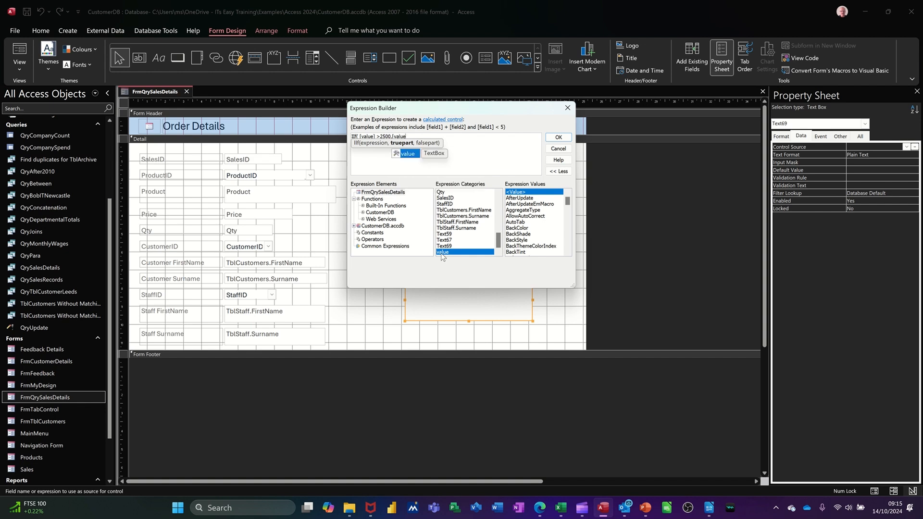
text(]*)
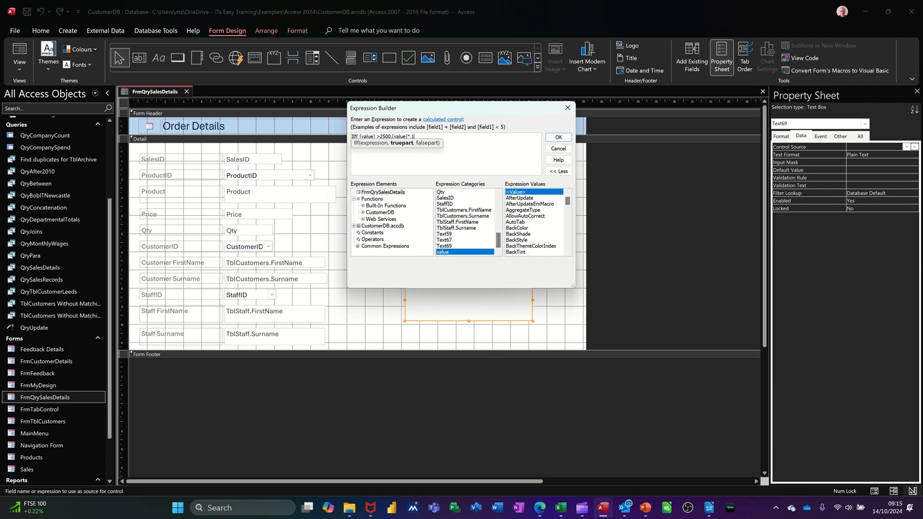
text(1.1,0))
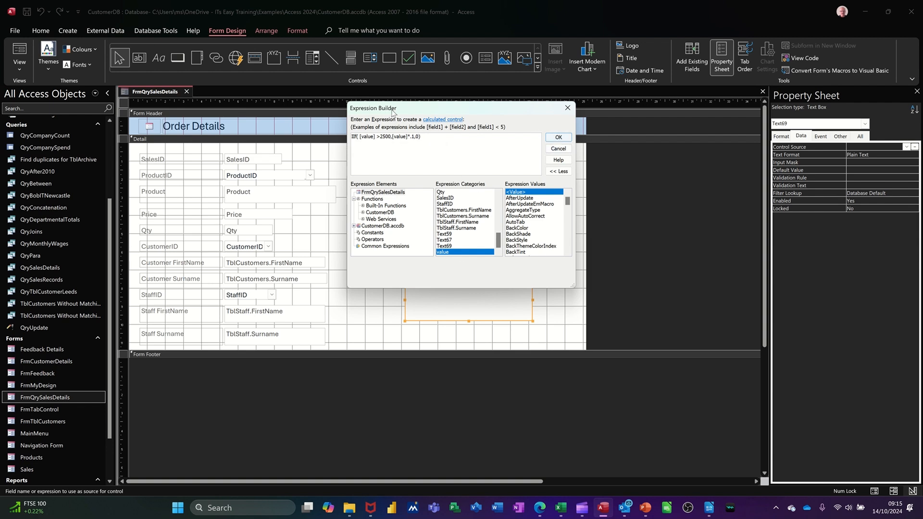
click(557, 138)
click(24, 55)
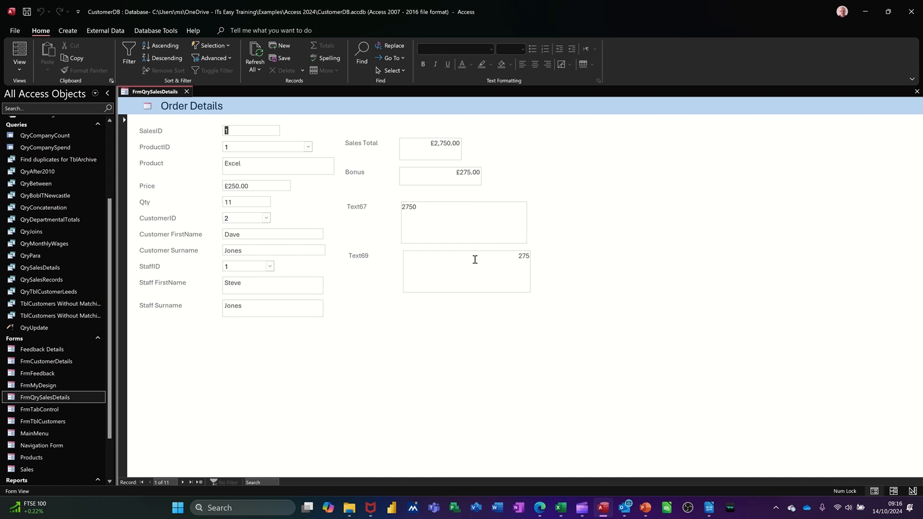
Step: Back in Design View, delete the two text boxes below Bonus with their labels and display the form in Form View
click(20, 73)
click(38, 129)
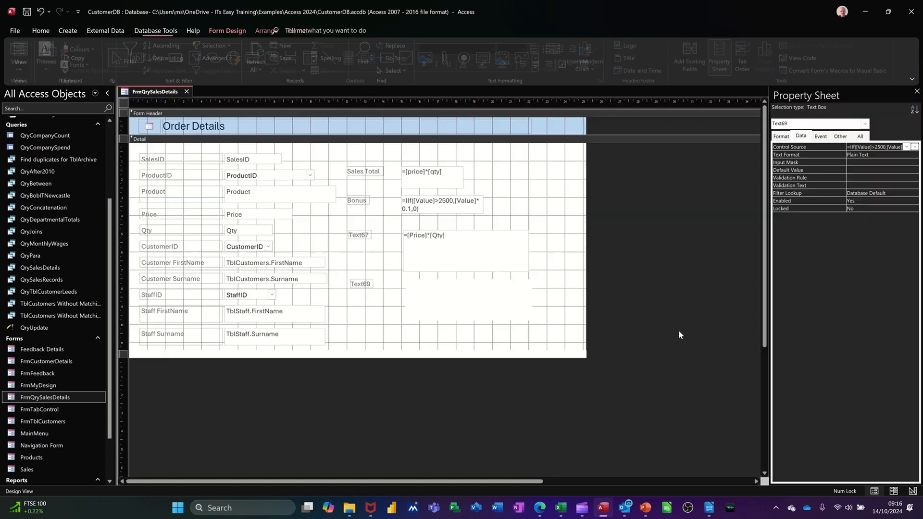
click(521, 265)
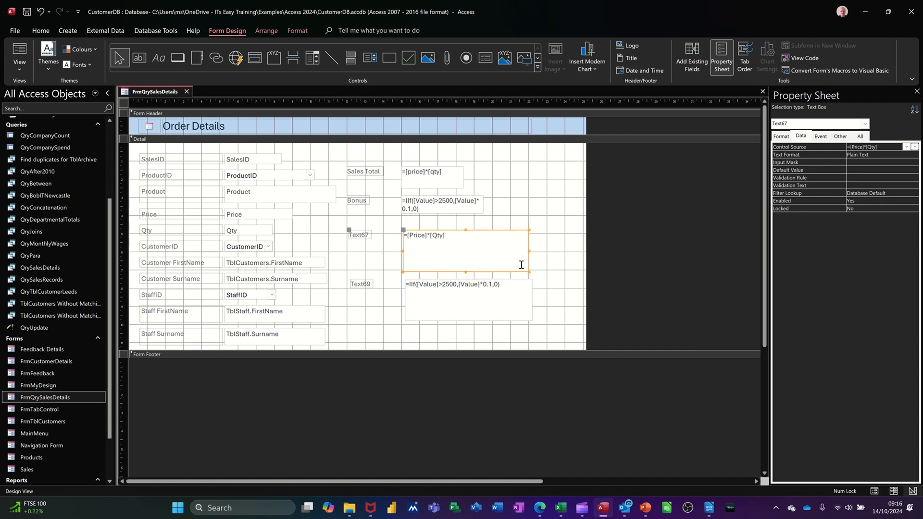
key(Delete)
click(526, 299)
key(Delete)
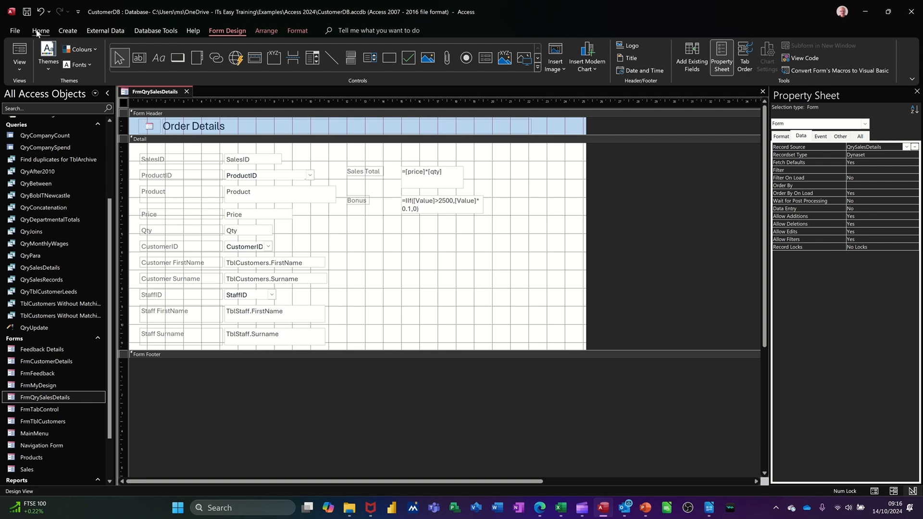
click(29, 15)
click(25, 59)
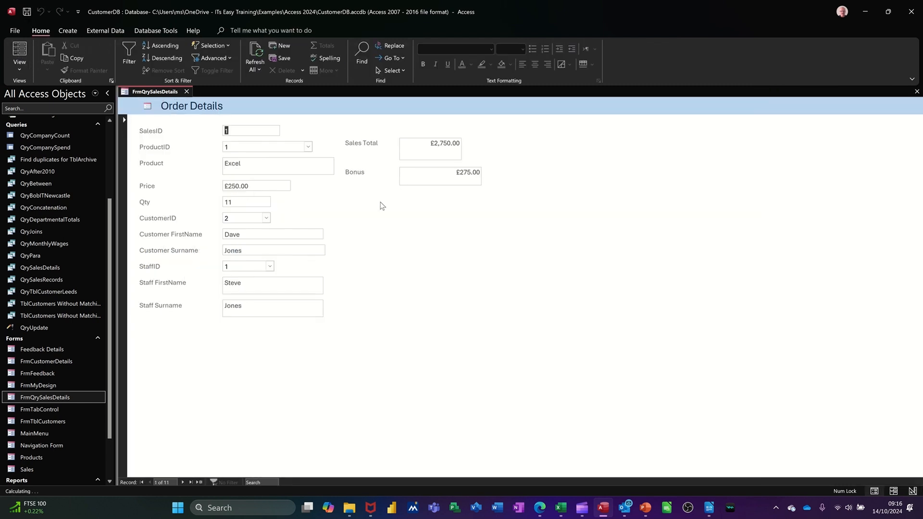